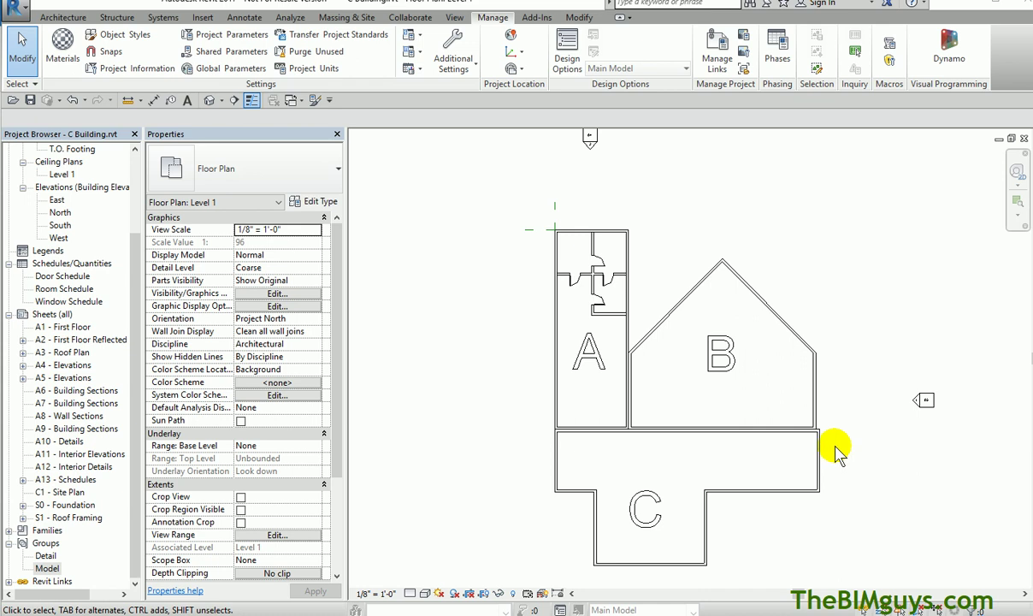
Step: Check the linked building B and A models, then clear the selection
click(815, 401)
click(597, 359)
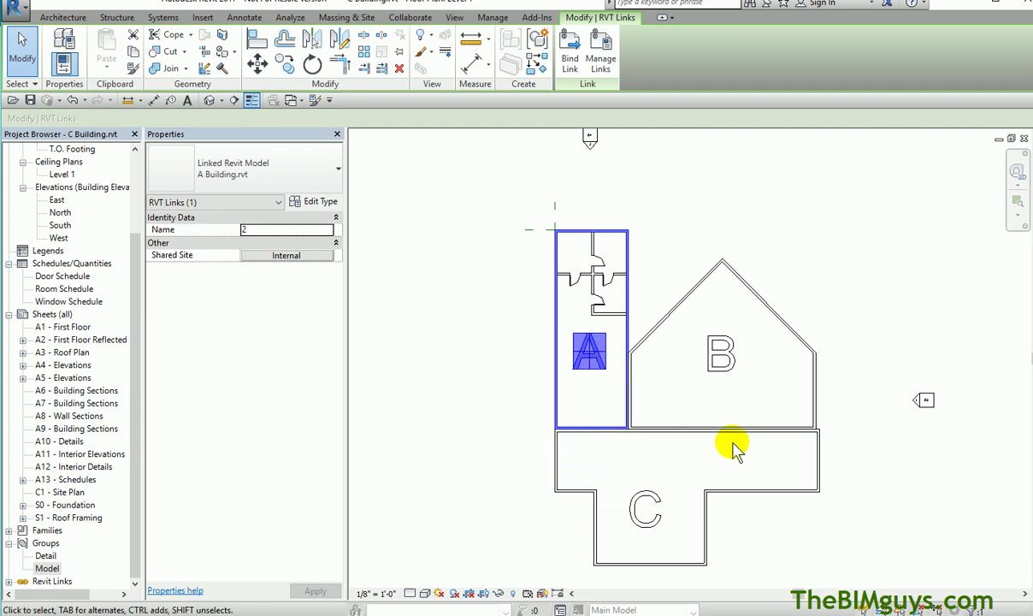
click(536, 503)
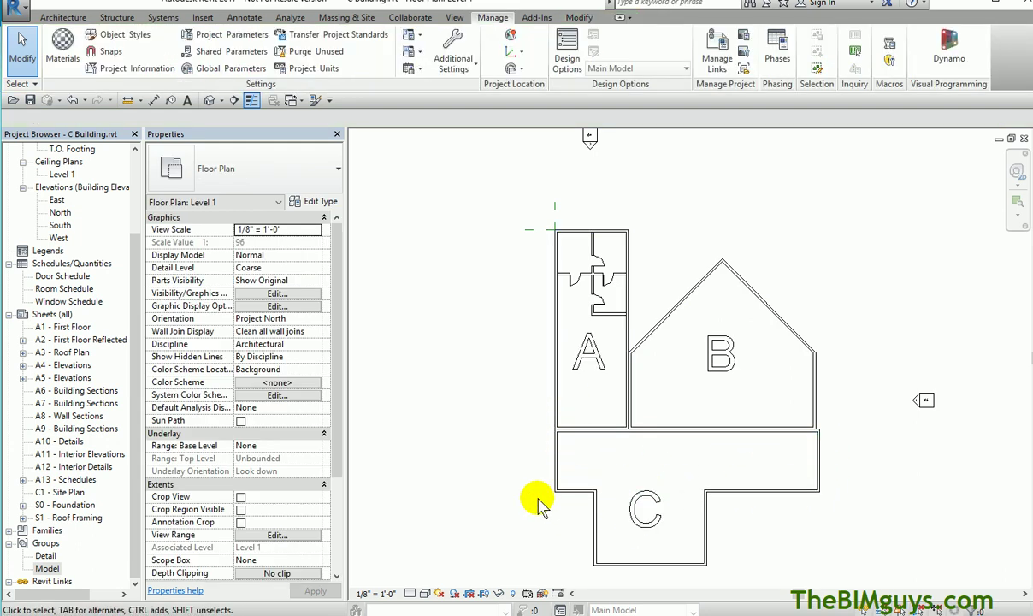
click(556, 350)
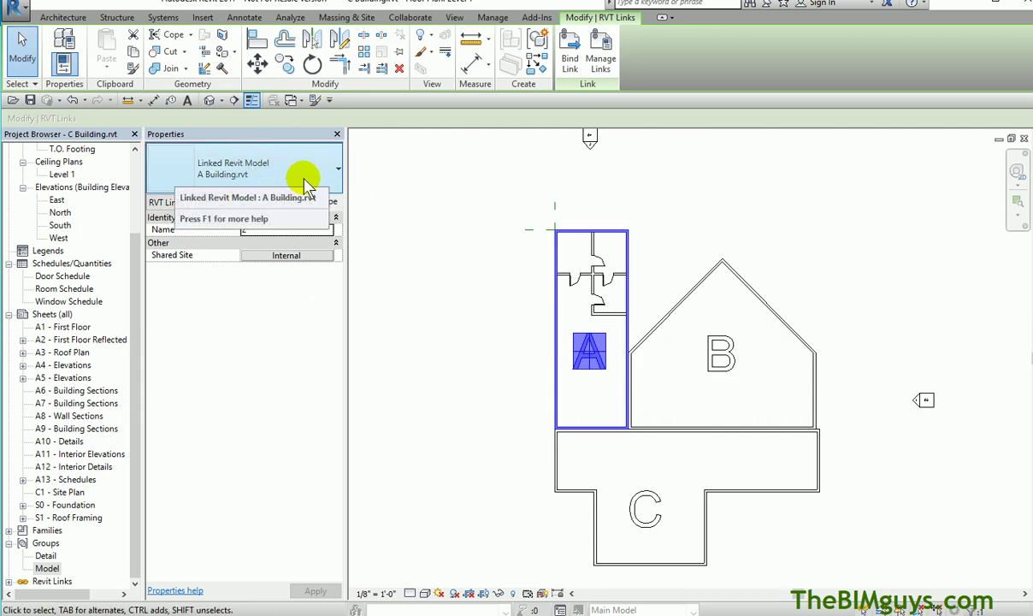
click(427, 258)
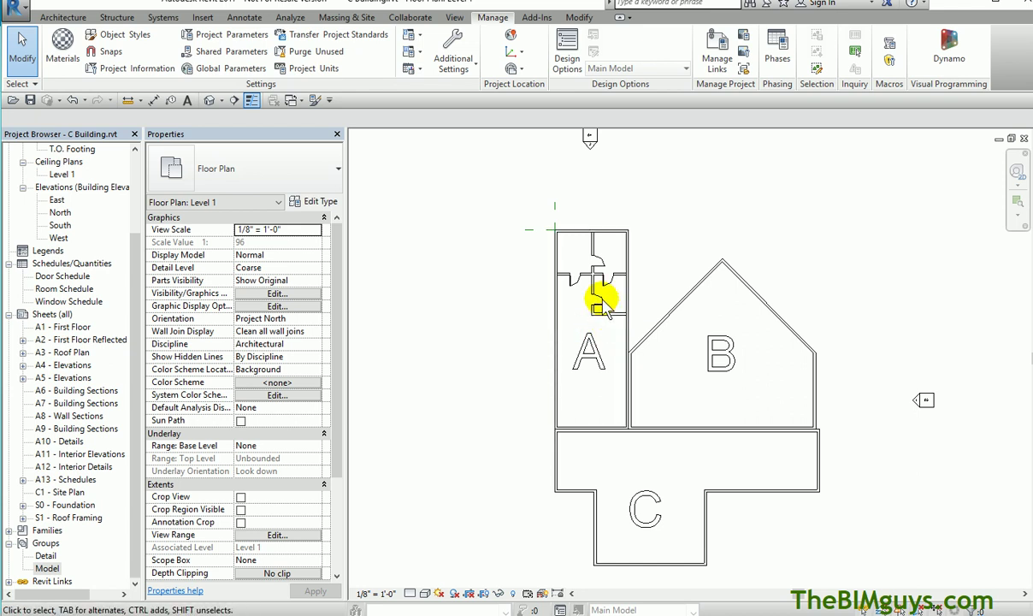
Step: Group the corner's interior walls, doors and both reference planes as model group 'a interior1'
click(571, 255)
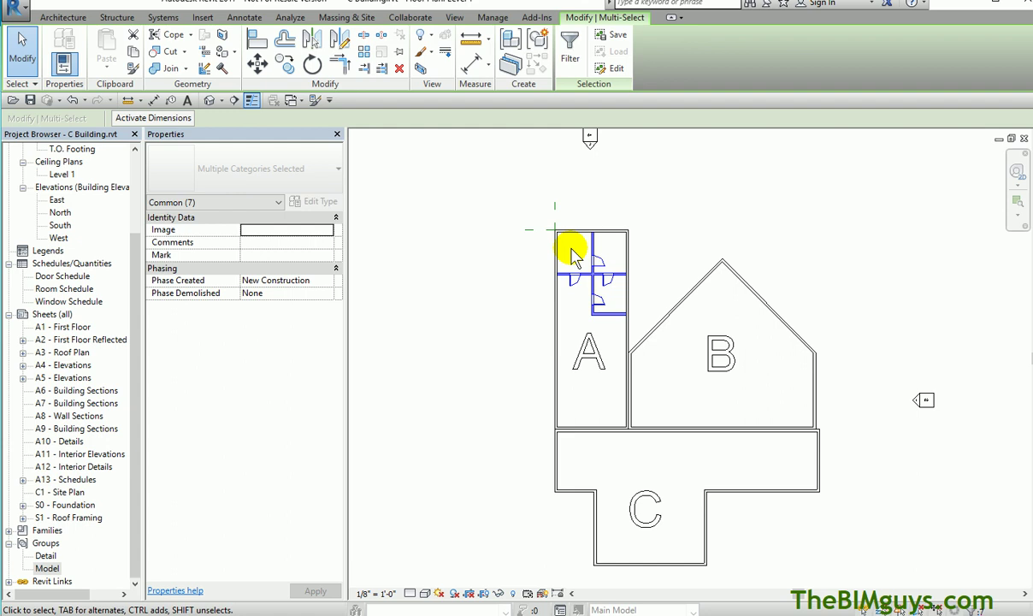
ctrl+click(529, 228)
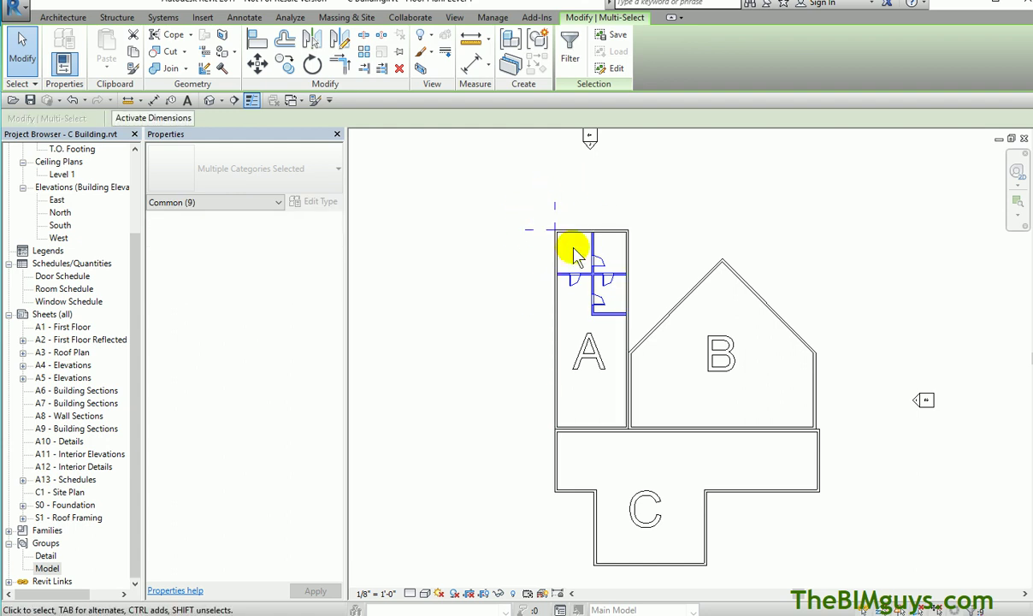
ctrl+click(549, 229)
scroll(549, 229, up, 3)
scroll(548, 229, down, 1)
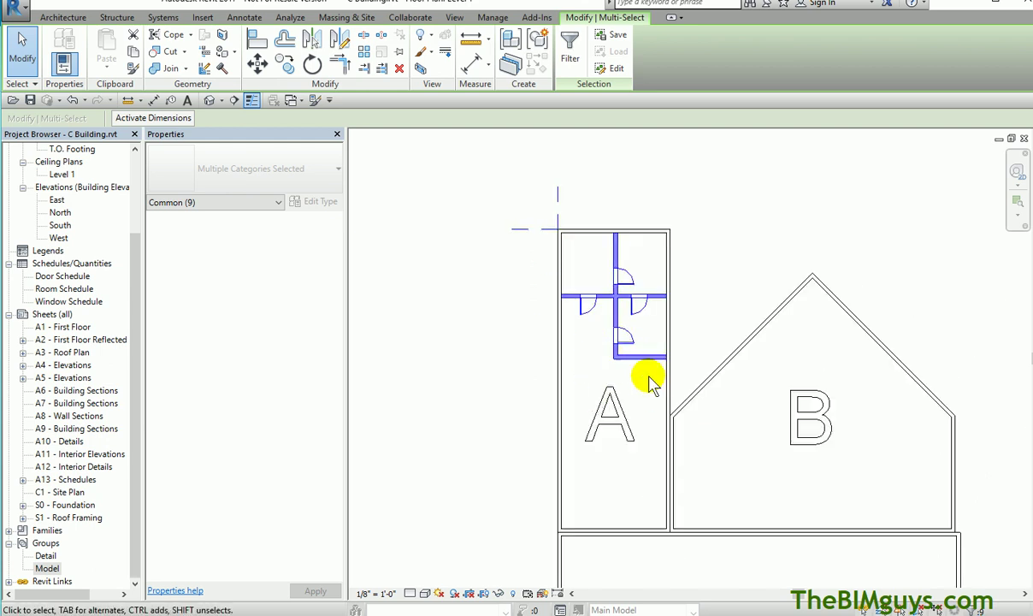
click(539, 47)
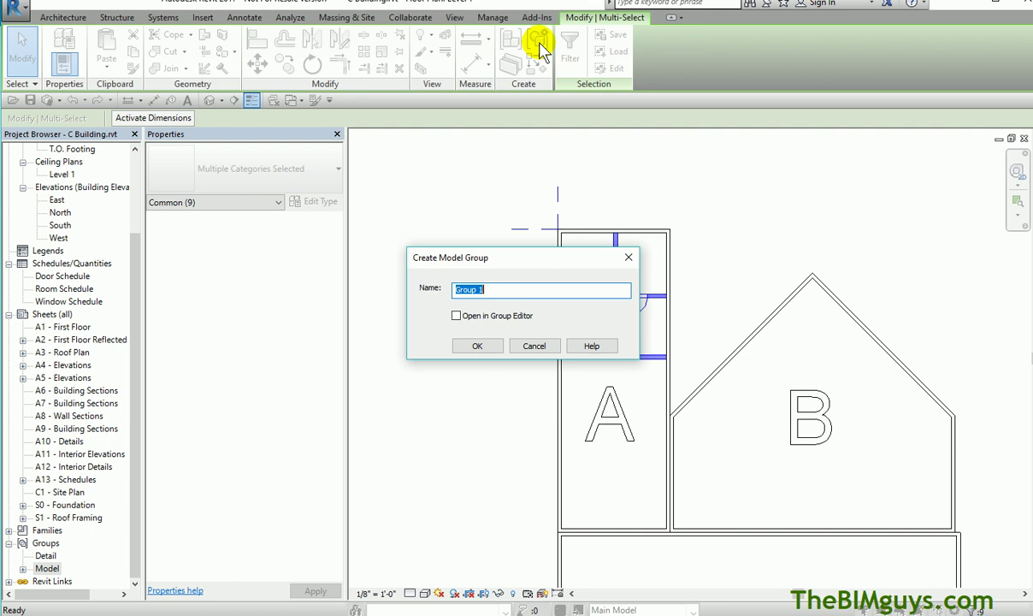
text(ainte)
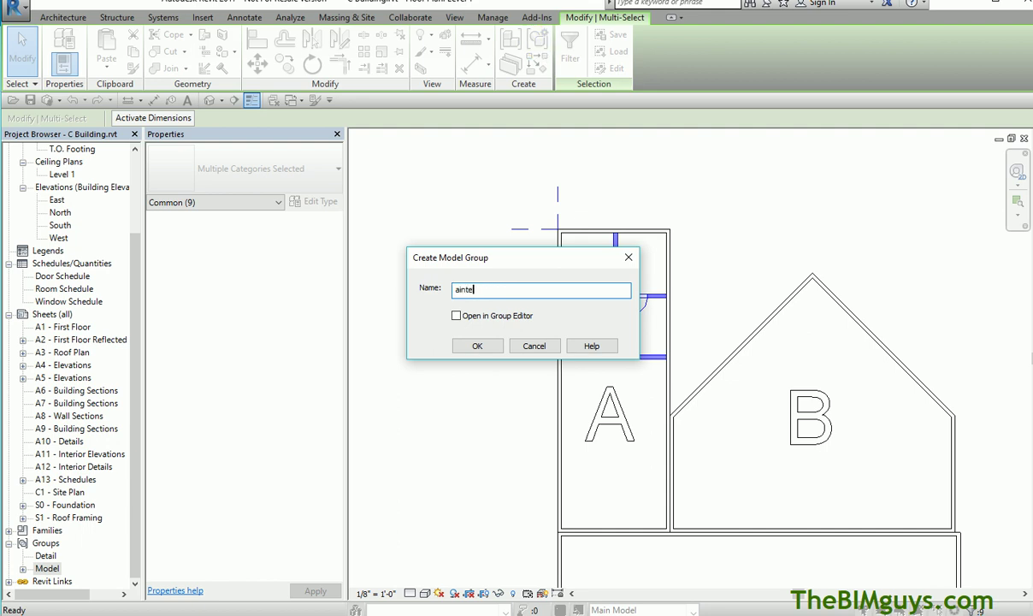
key(BackSpace)
key(BackSpace)
key(BackSpace)
key(BackSpace)
key(BackSpace)
text(a)
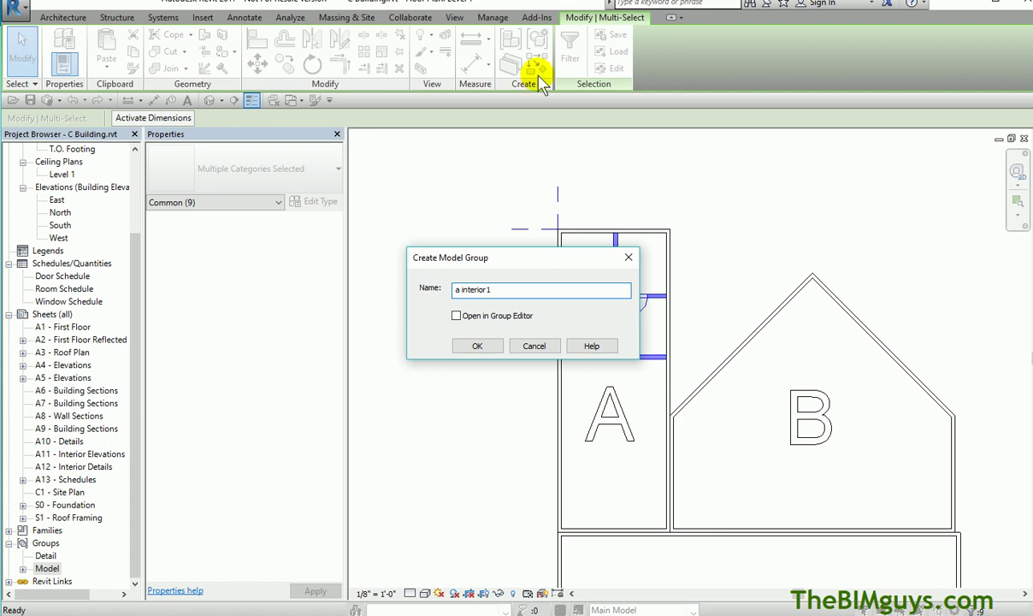
click(478, 346)
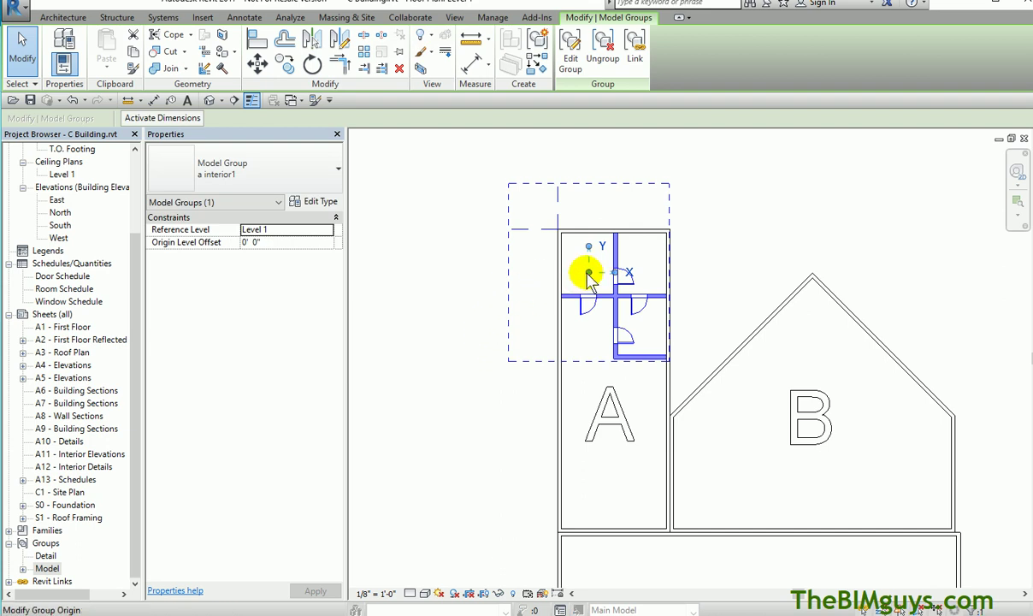
Step: Move the a interior1 group origin to its top-left wall corner and deselect it
drag(588, 272, 546, 205)
scroll(560, 236, up, 2)
scroll(564, 244, up, 2)
click(531, 286)
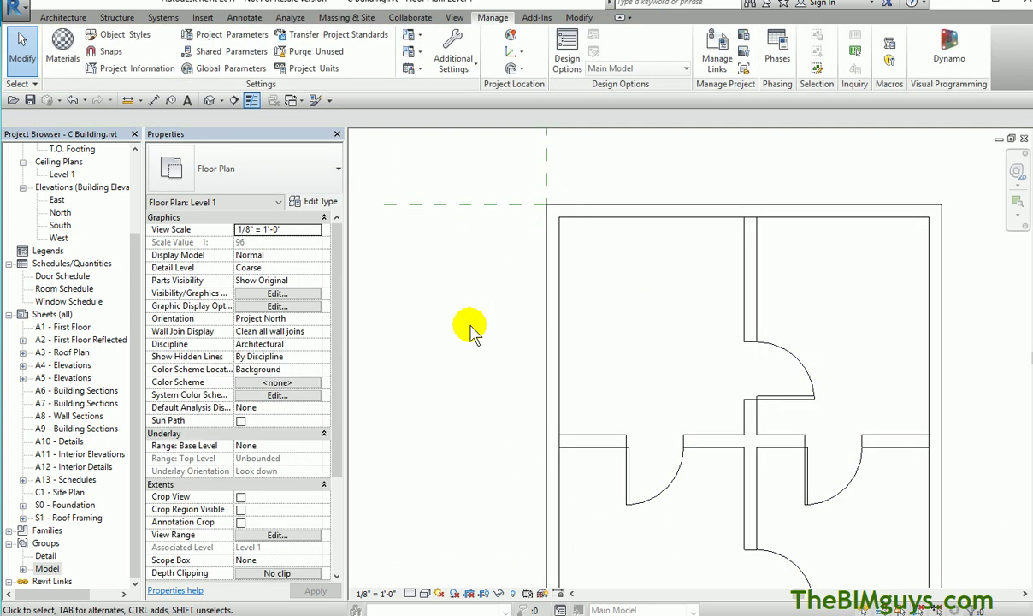
Step: Expand Groups > Model in the Project Browser and zoom out to buildings A, B and C
scroll(472, 330, down, 4)
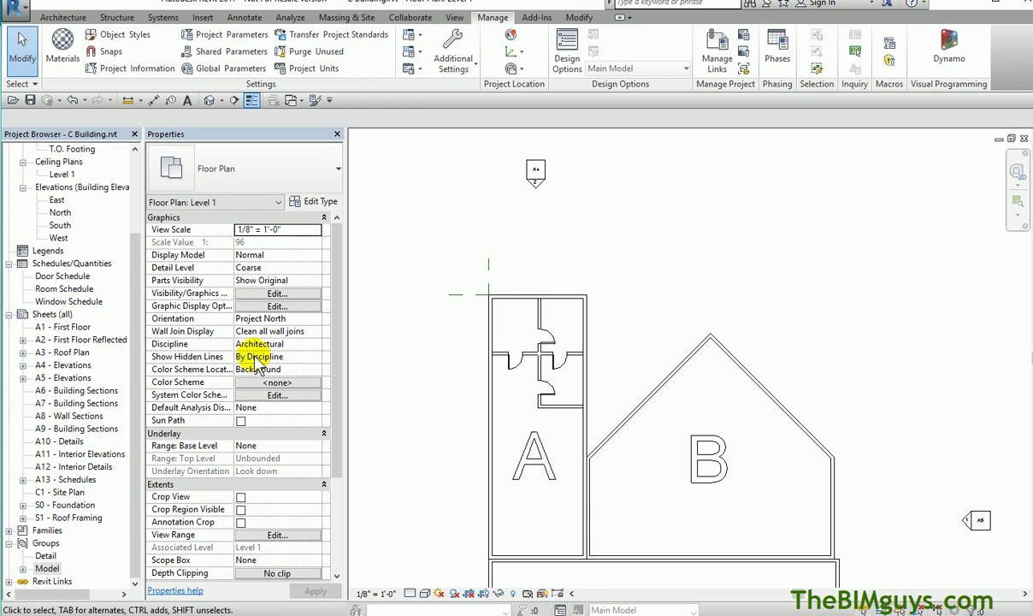
click(23, 569)
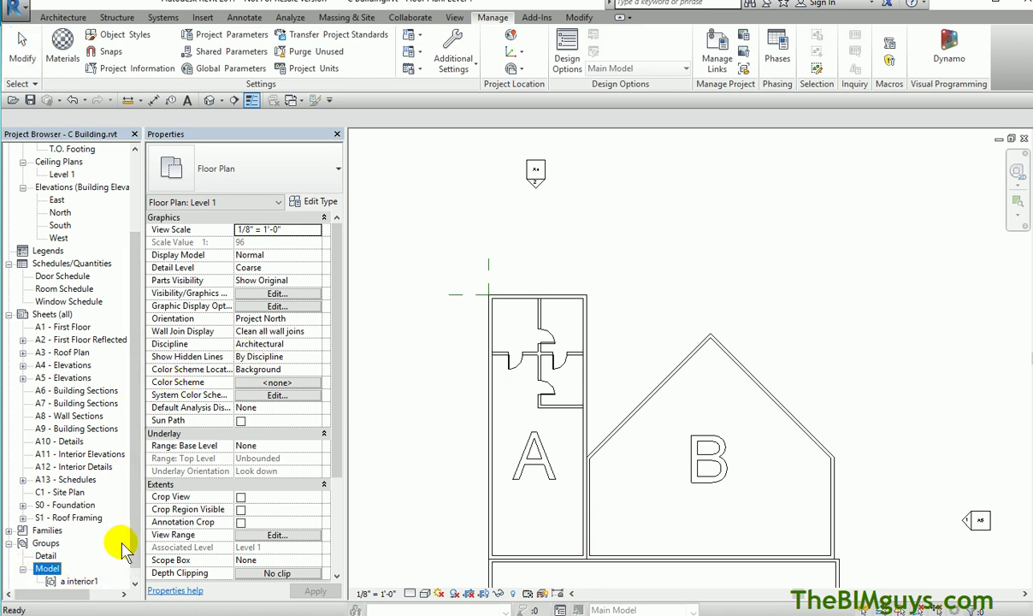
scroll(124, 530, down, 1)
scroll(417, 460, down, 3)
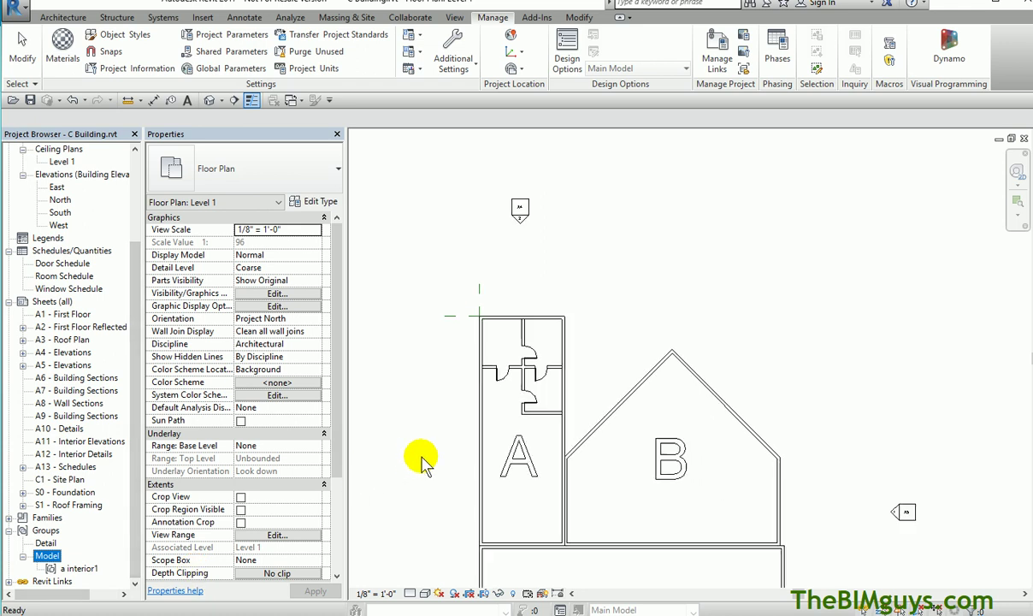
middle_drag(396, 463, 486, 330)
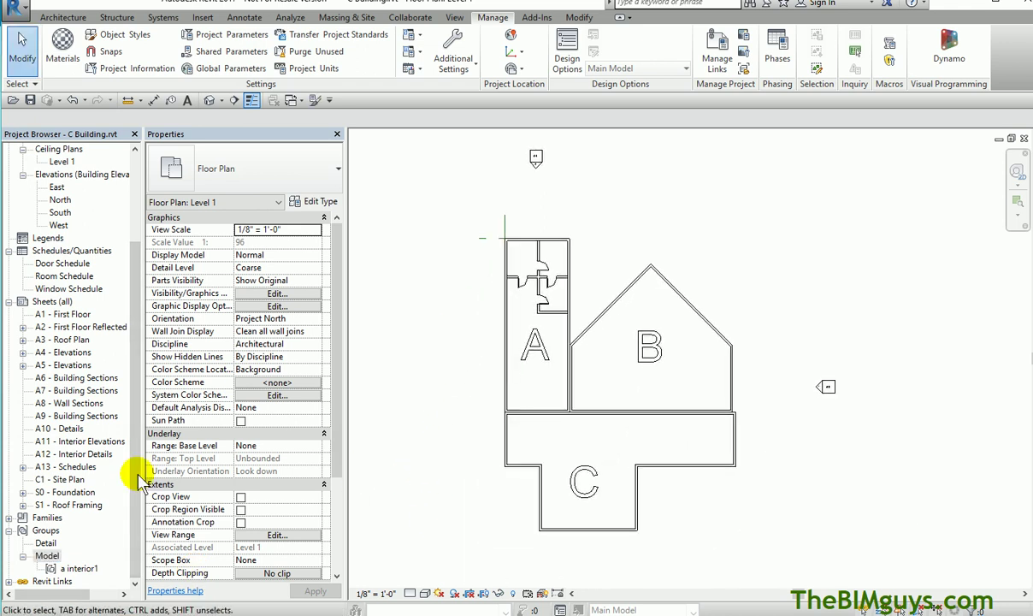
Step: Place a copy of a interior1 in building C's upper-left corner, just below building A
click(77, 568)
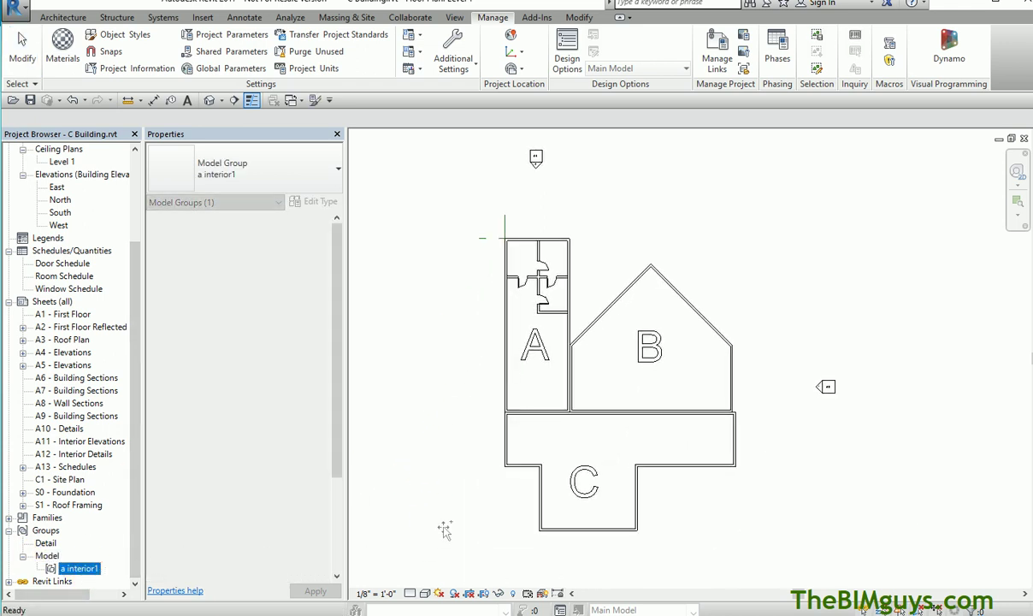
drag(445, 531, 457, 514)
scroll(503, 451, up, 4)
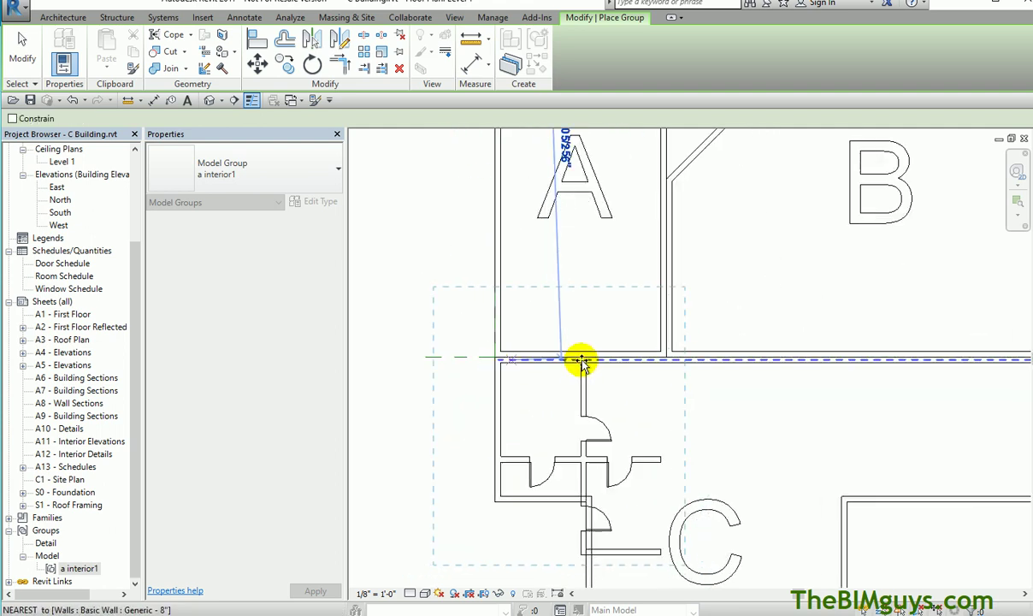
click(491, 358)
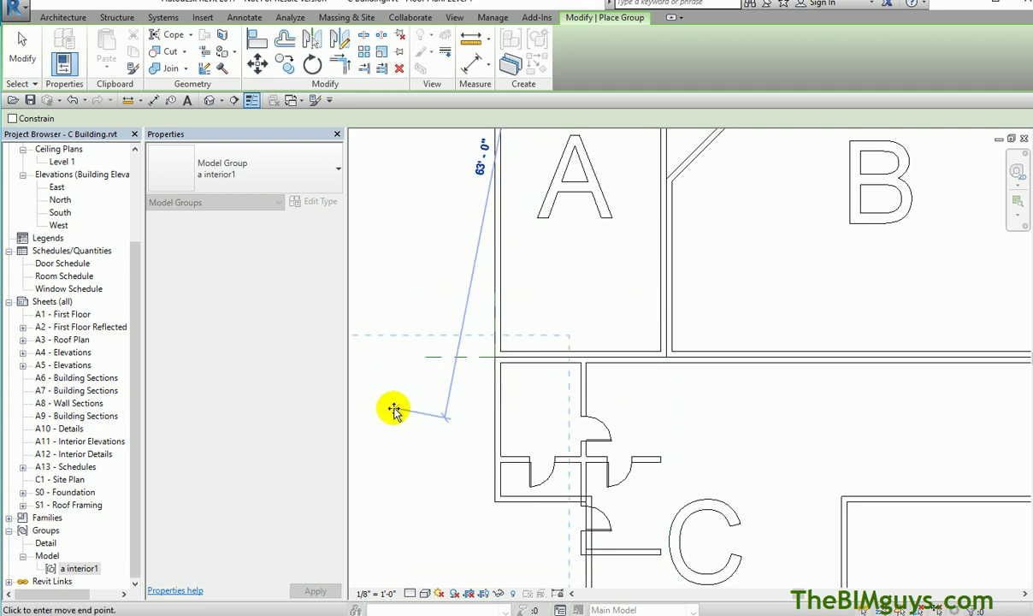
click(393, 410)
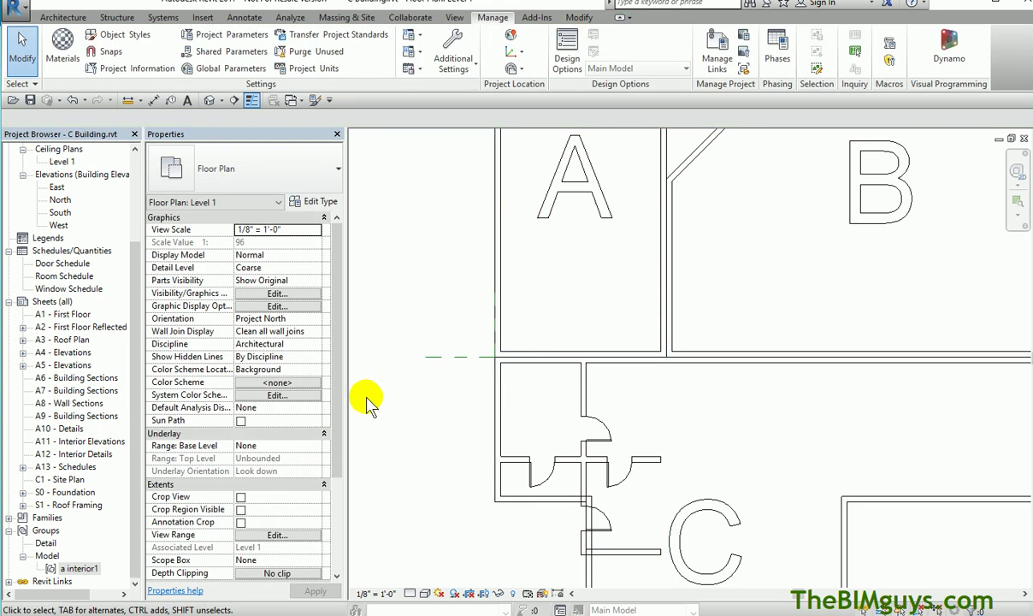
click(636, 476)
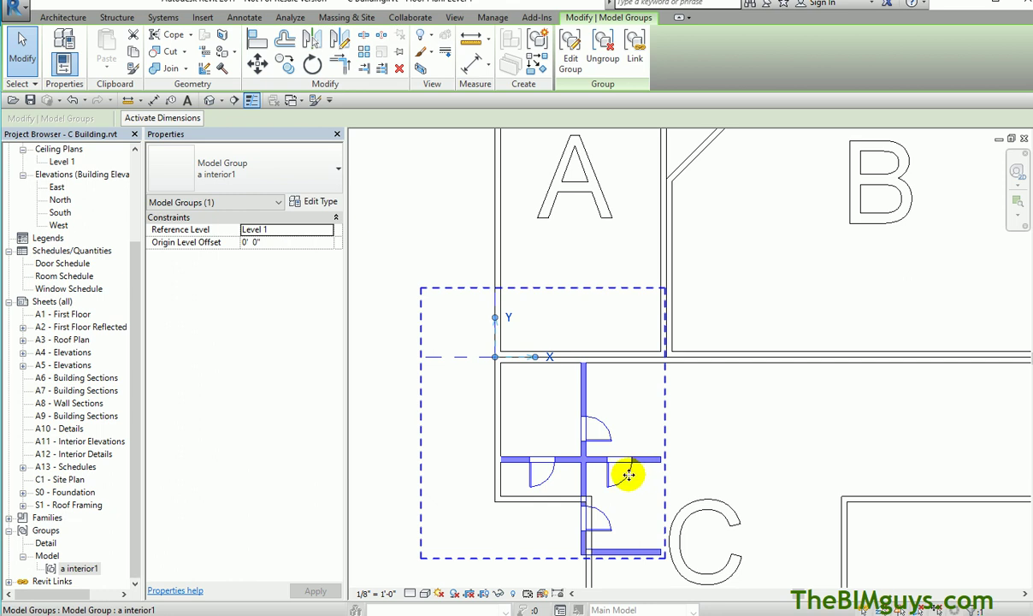
click(444, 466)
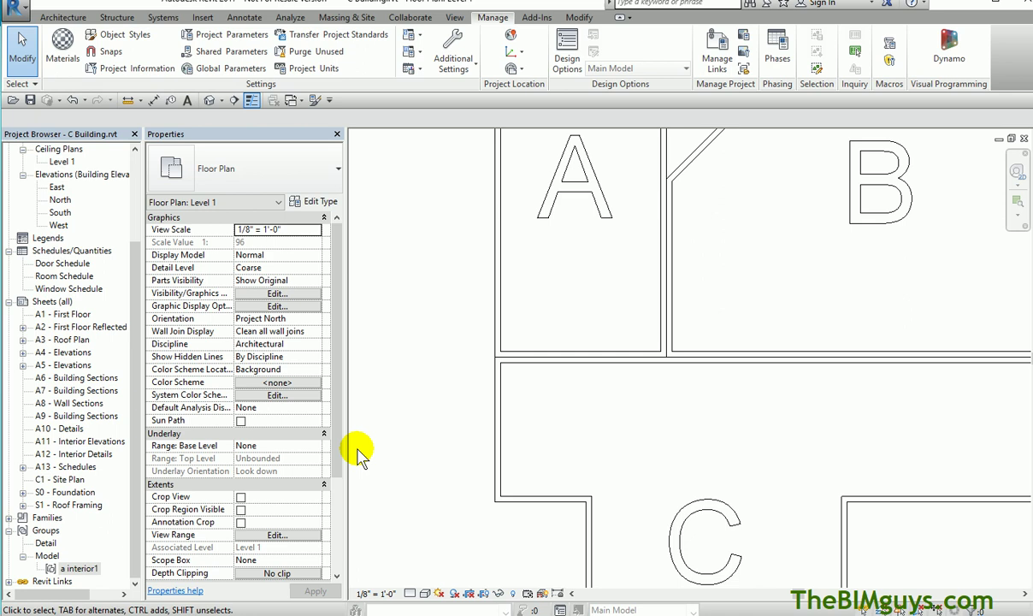
Step: Save the a interior1 group as a project file in Desktop > Shared Coords
right_click(75, 567)
mouse_move(137, 447)
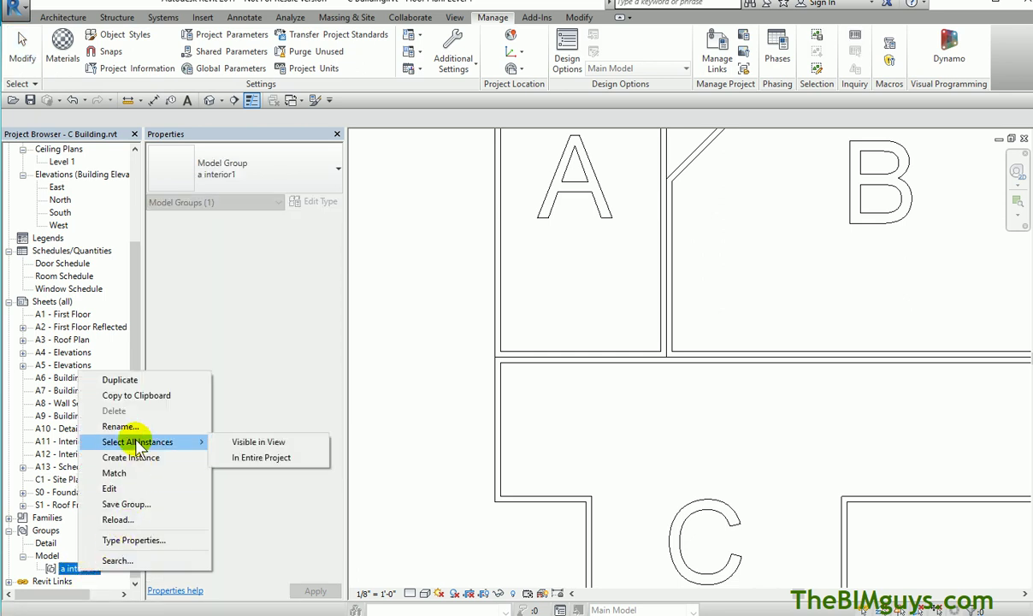
click(129, 504)
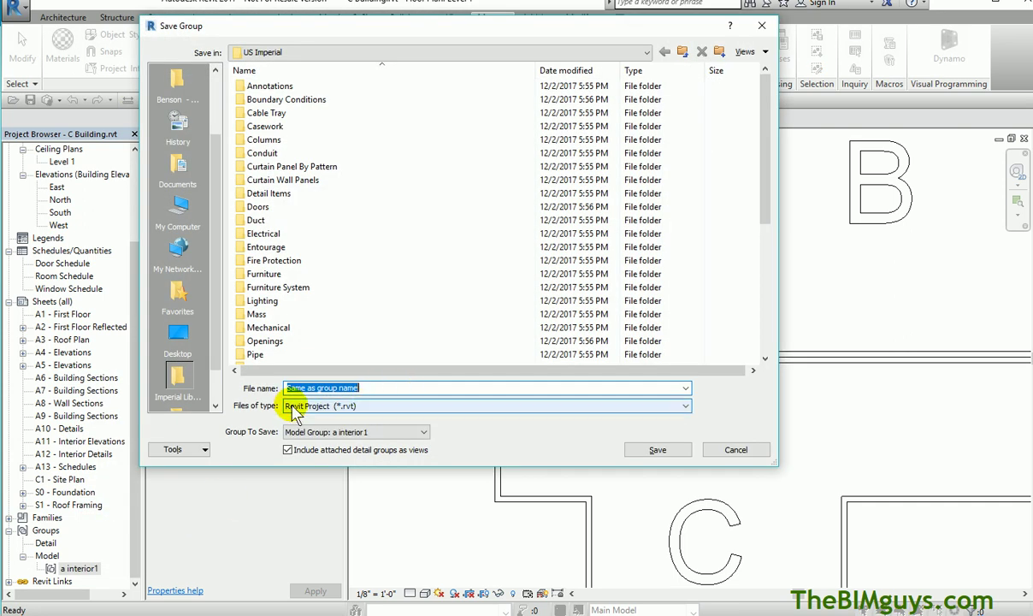
click(178, 335)
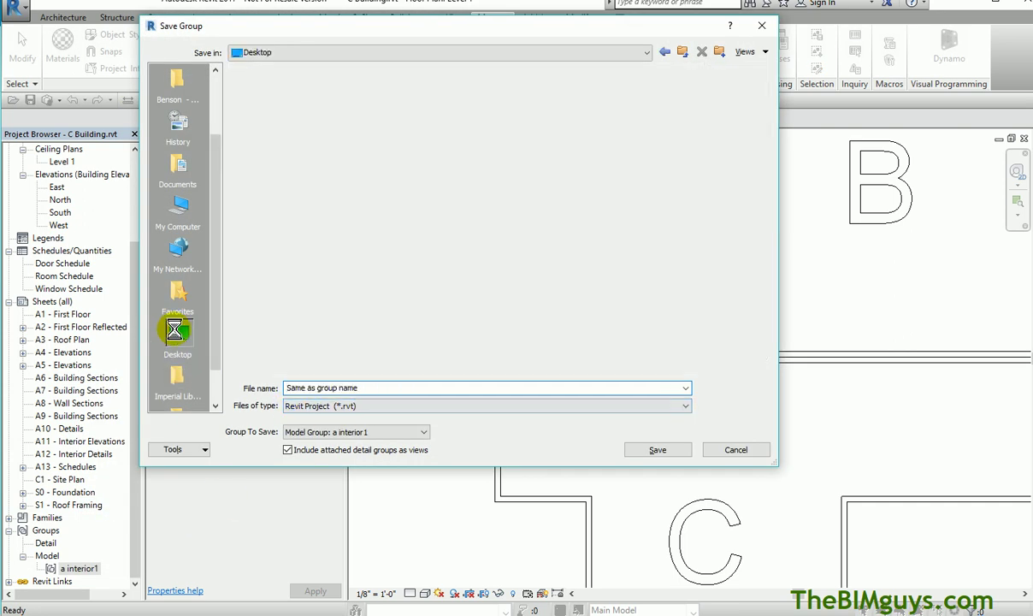
double_click(299, 234)
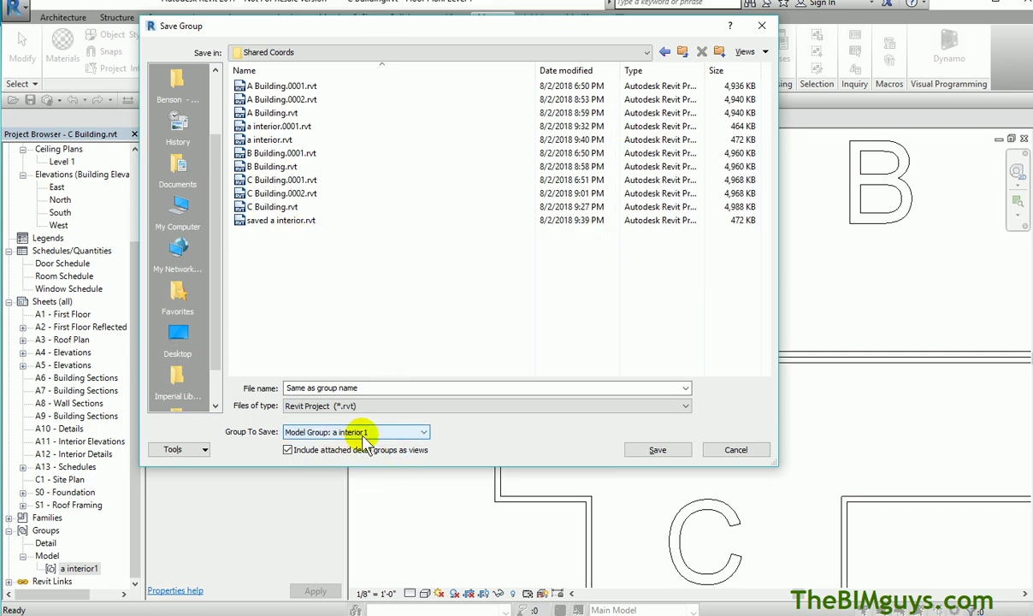
click(657, 450)
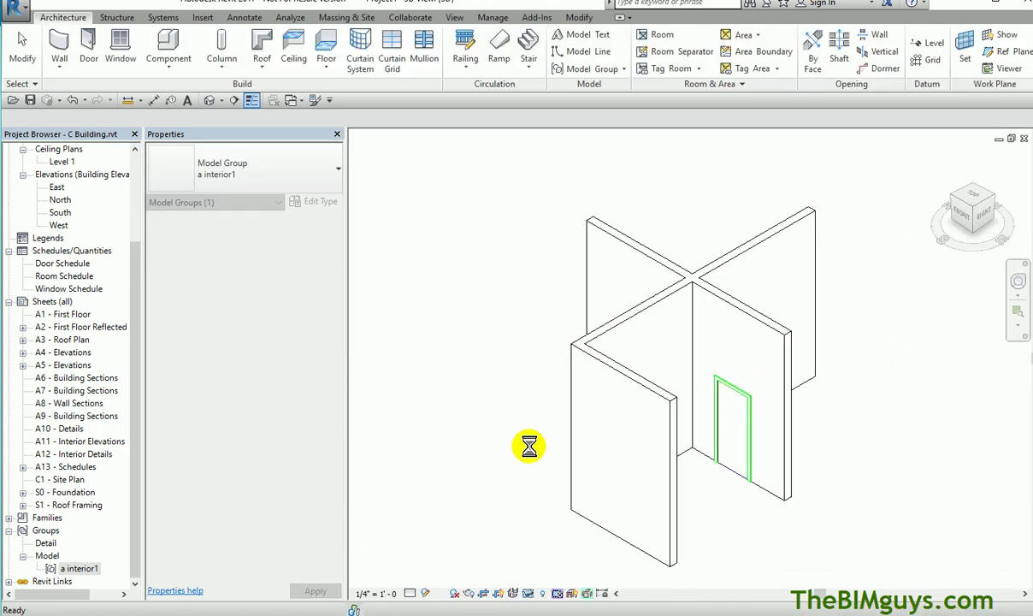
scroll(522, 457, down, 5)
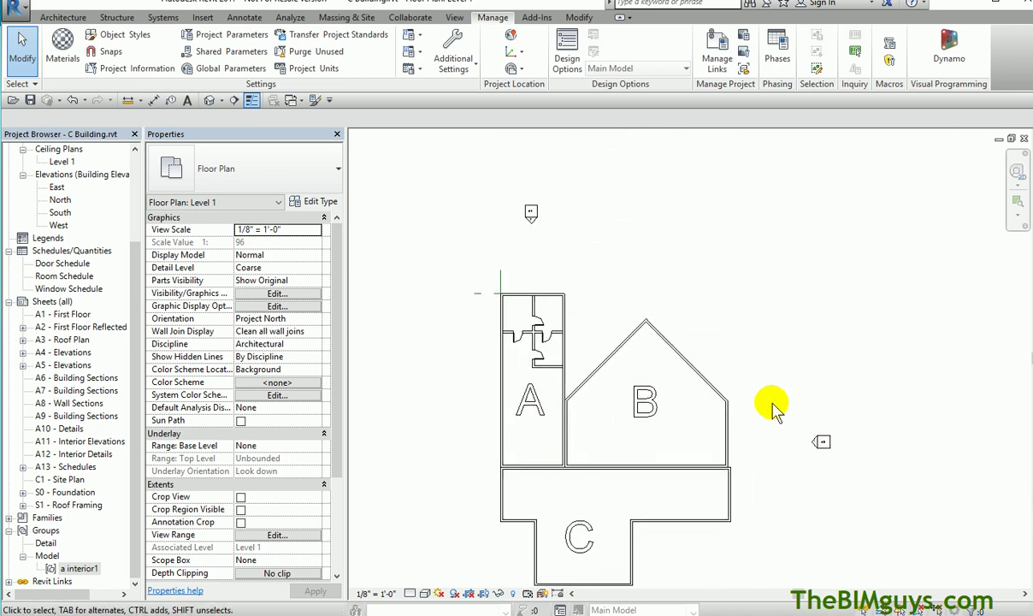
Step: Replace the interior walls group with a new linked file 'a interior 2' in Desktop > Shared Coords
click(537, 332)
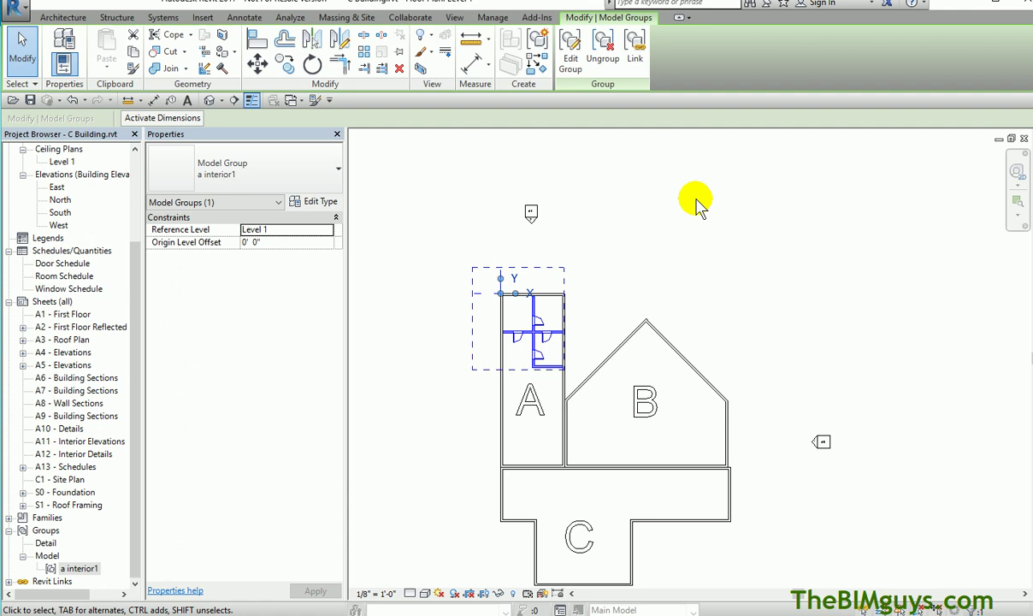
click(636, 53)
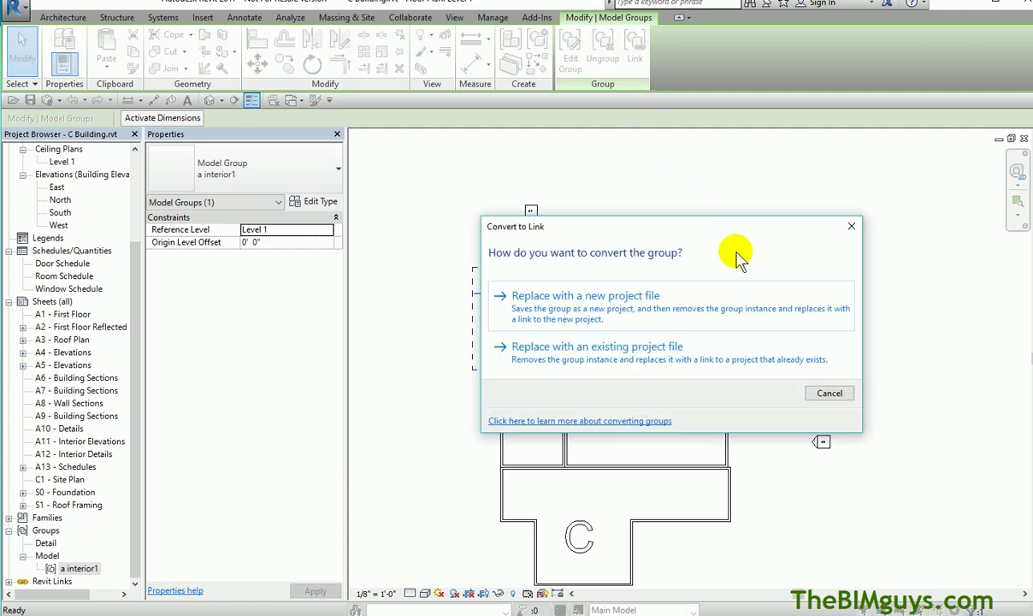
click(590, 292)
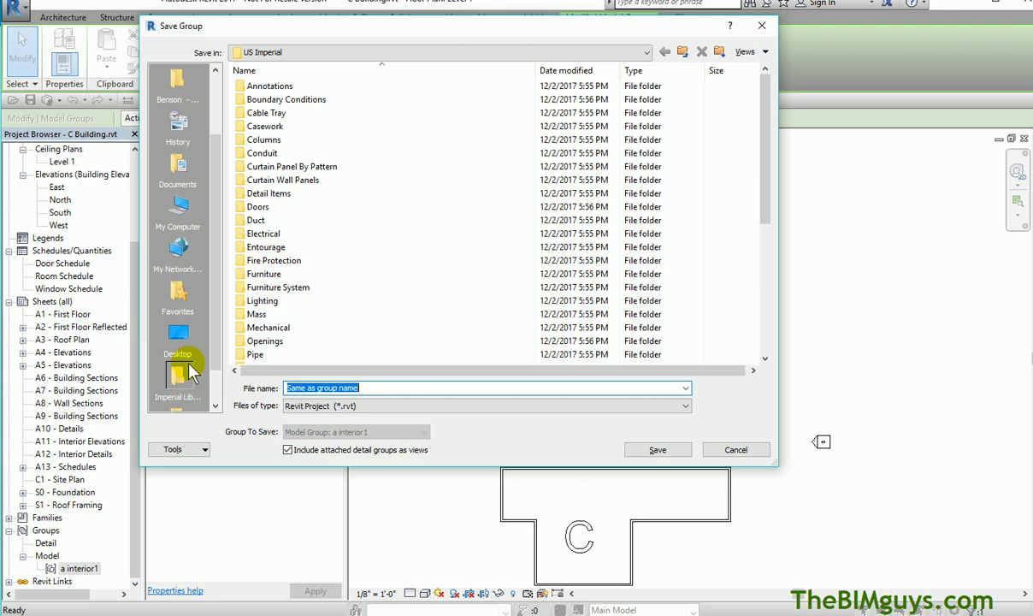
click(168, 325)
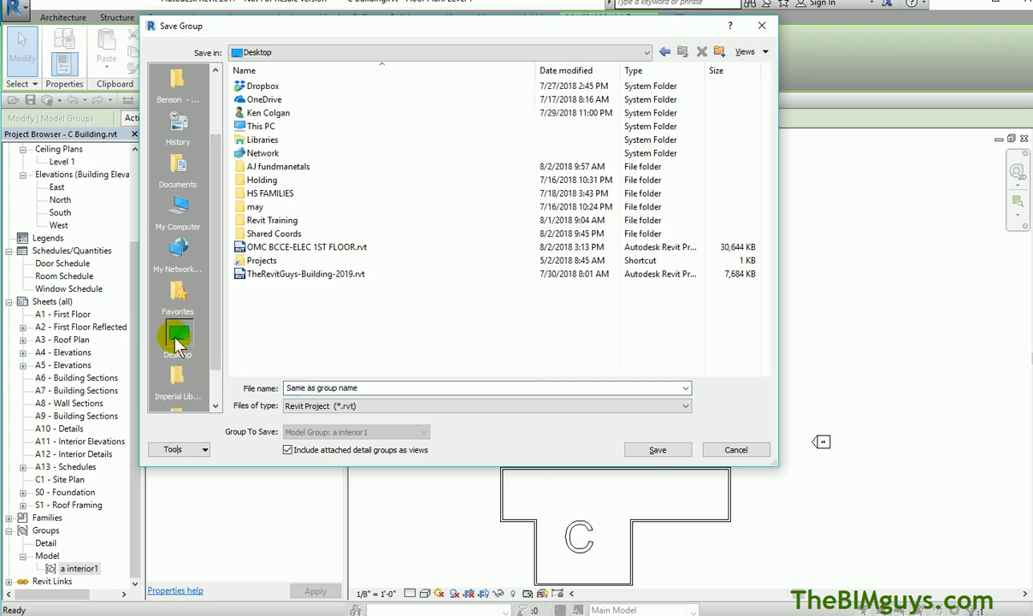
double_click(273, 233)
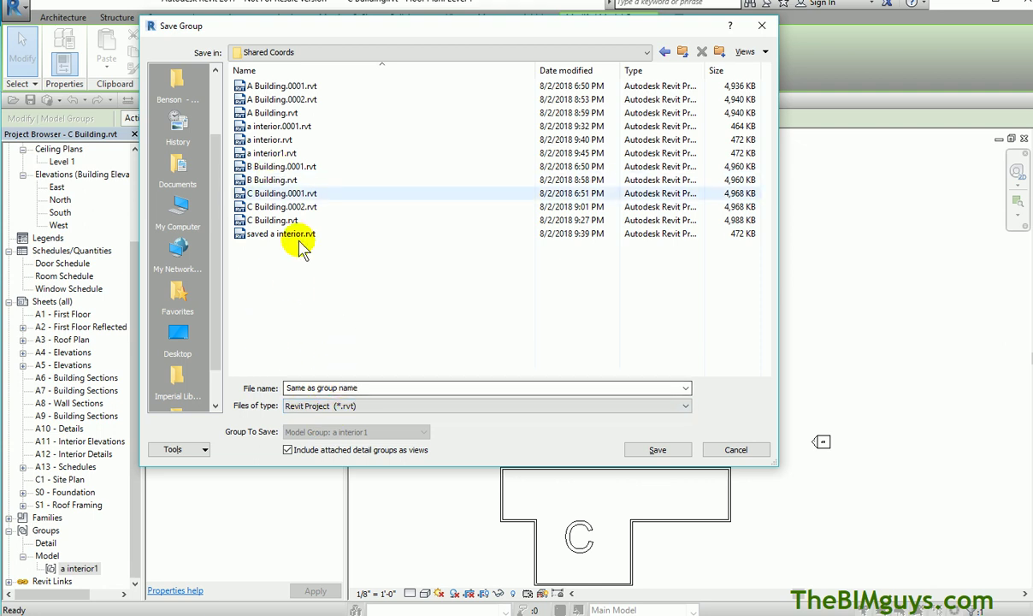
click(369, 388)
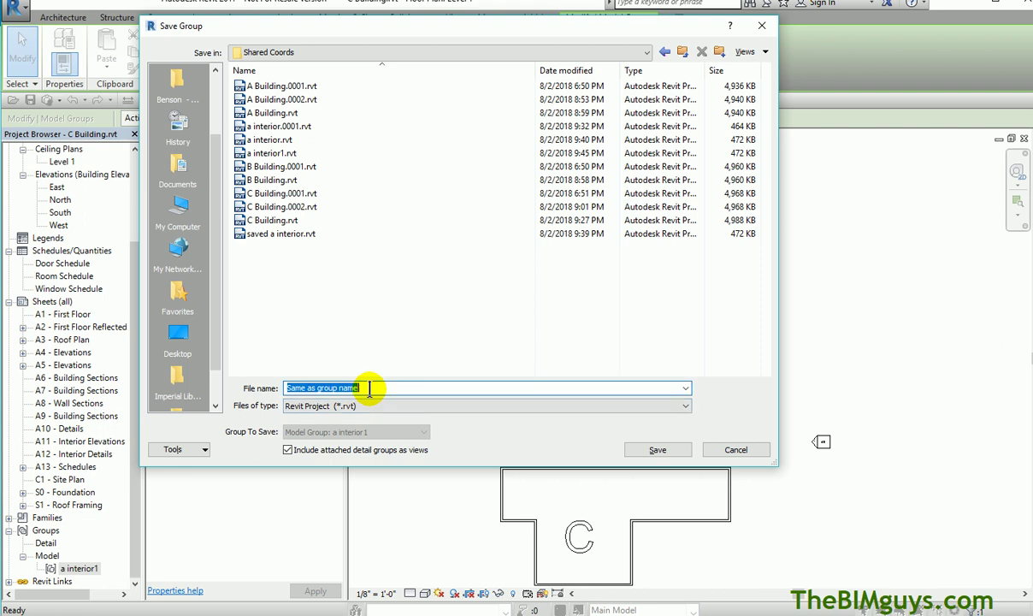
text(a interior 2)
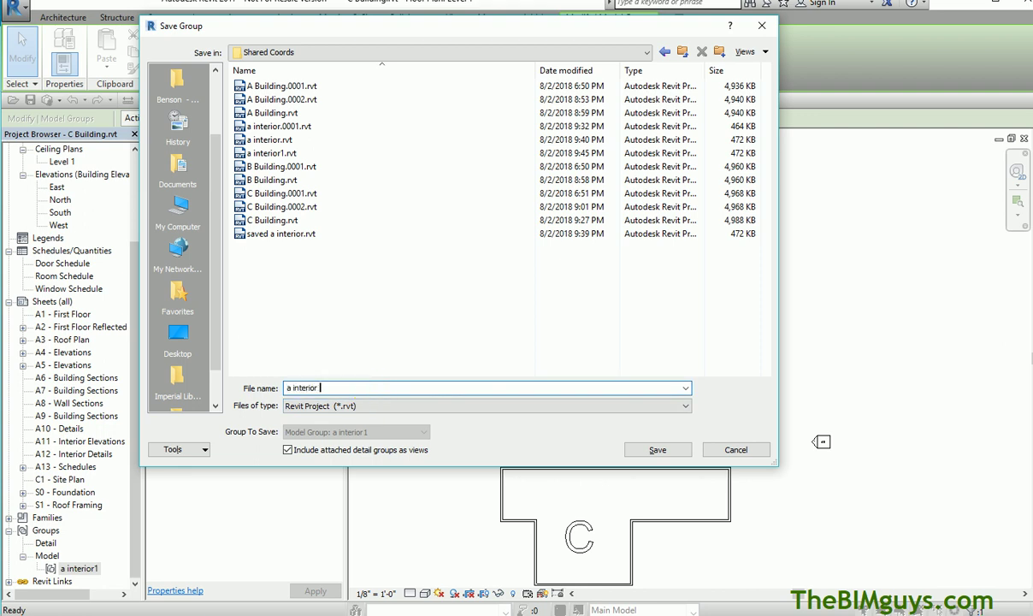
click(657, 449)
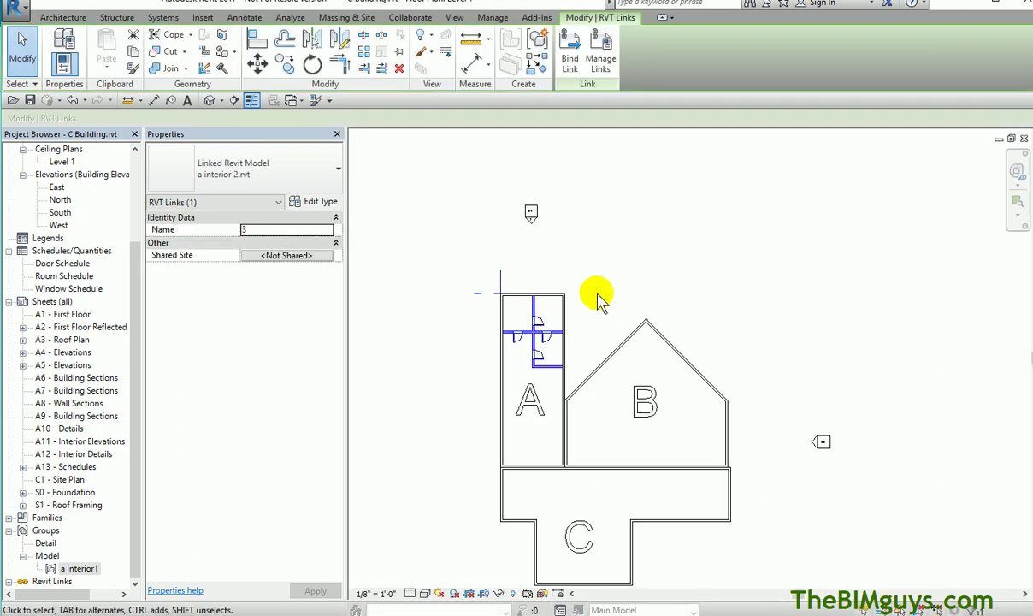
click(599, 299)
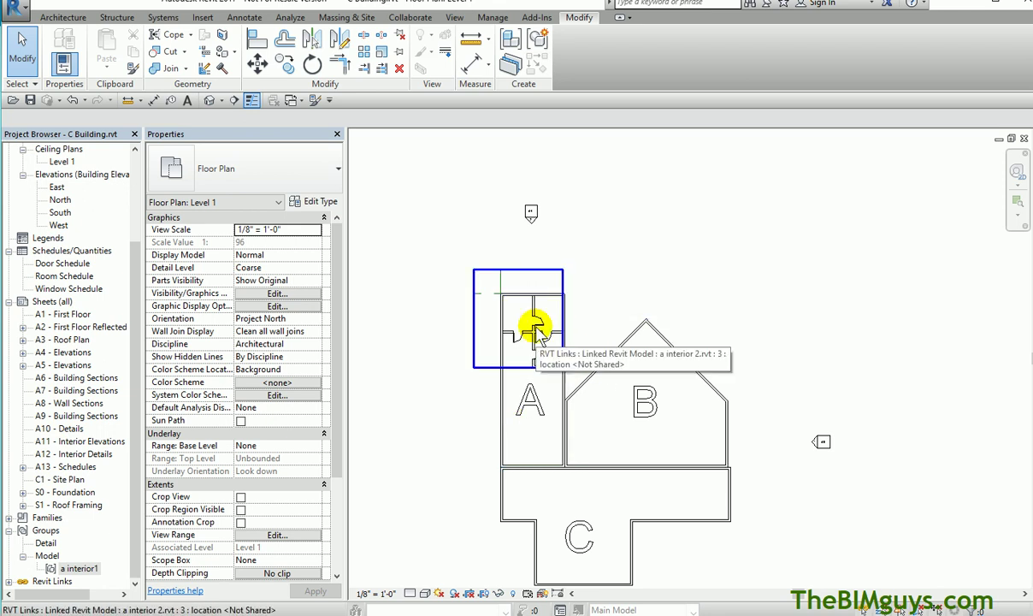
click(535, 330)
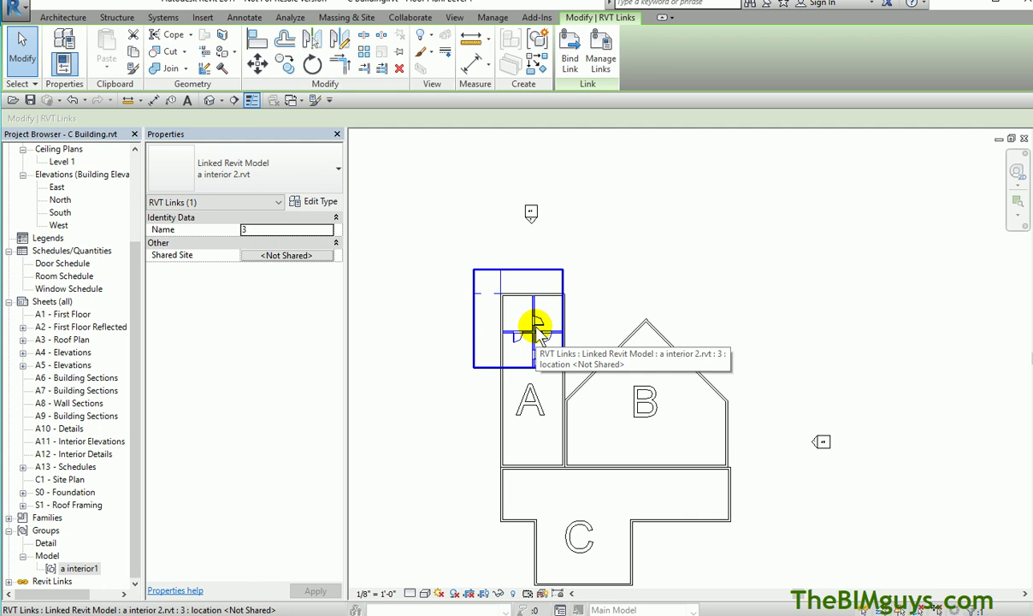
click(429, 241)
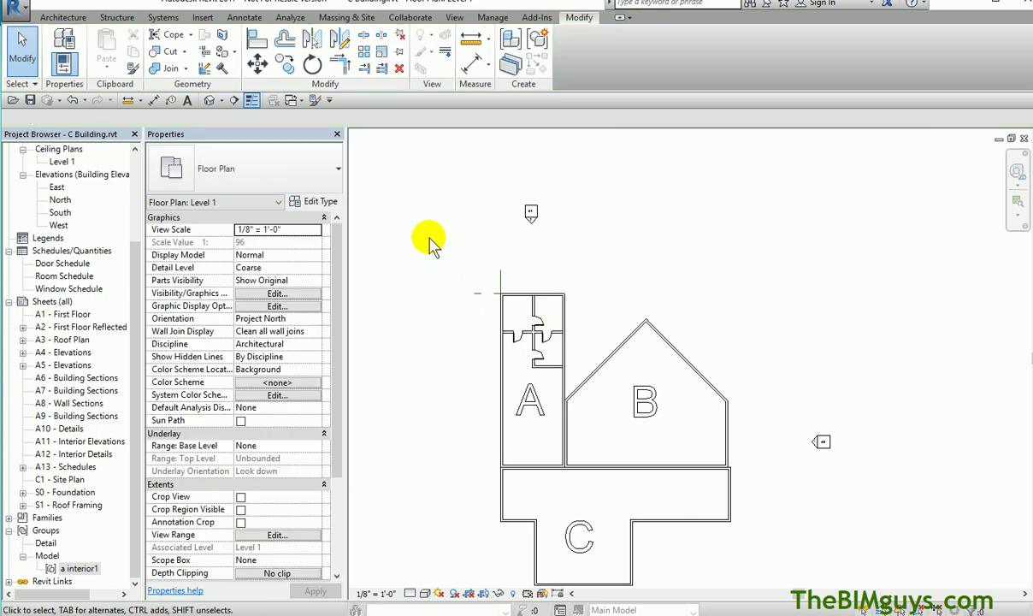
Step: Publish C Building's shared coordinates to the linked a interior 2 model
click(496, 19)
click(518, 54)
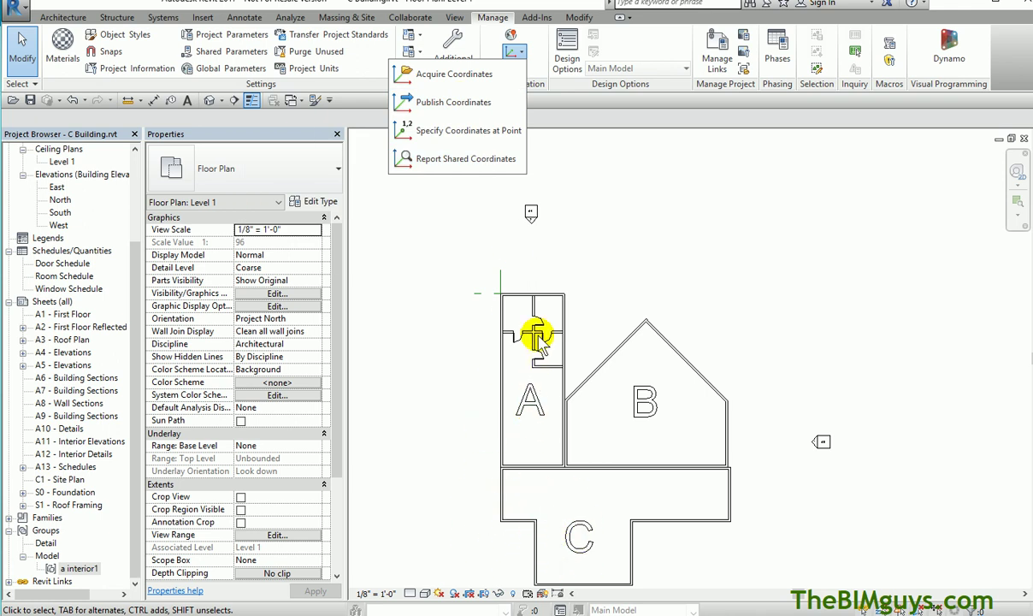
click(409, 102)
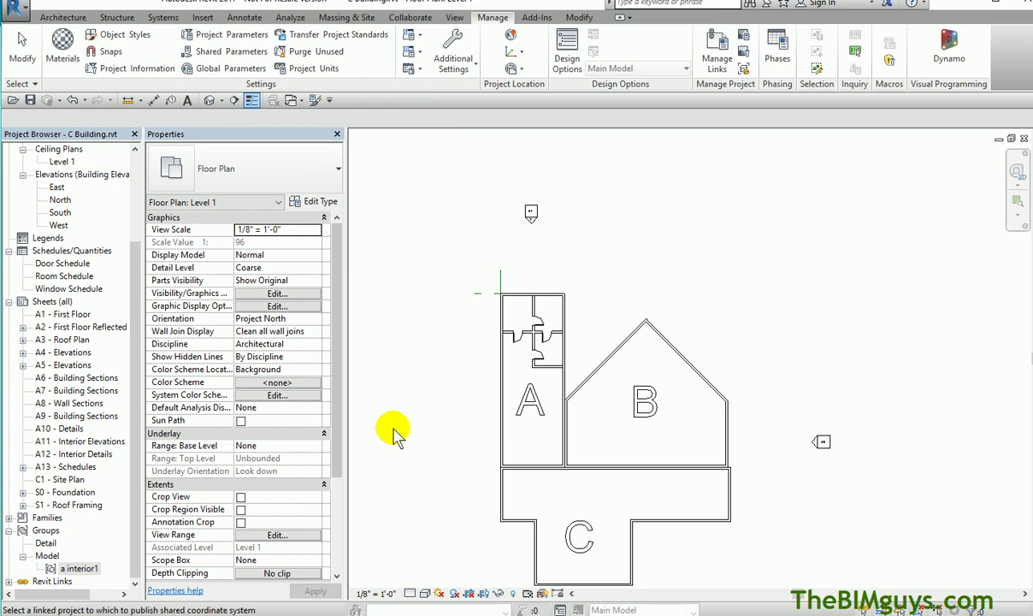
click(528, 343)
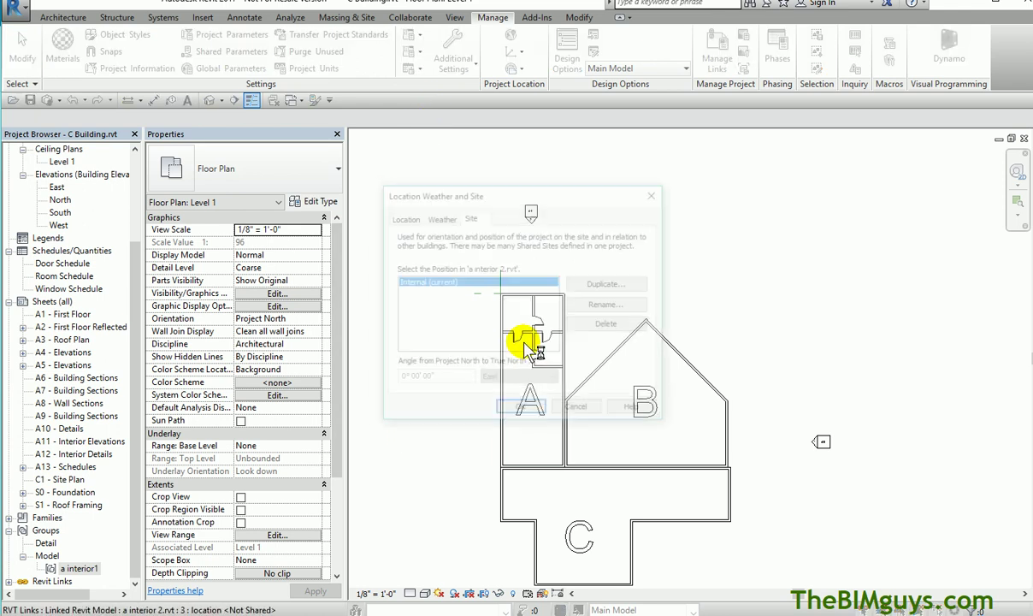
click(540, 411)
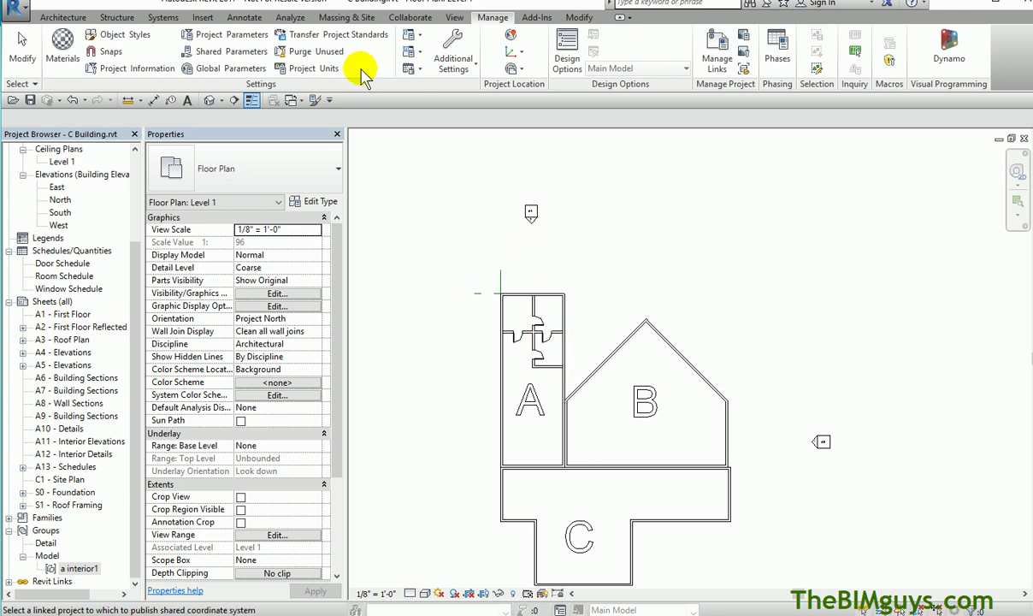
Step: Save the a interior 2.rvt link's new position back to its file via Manage Links
click(202, 17)
click(241, 53)
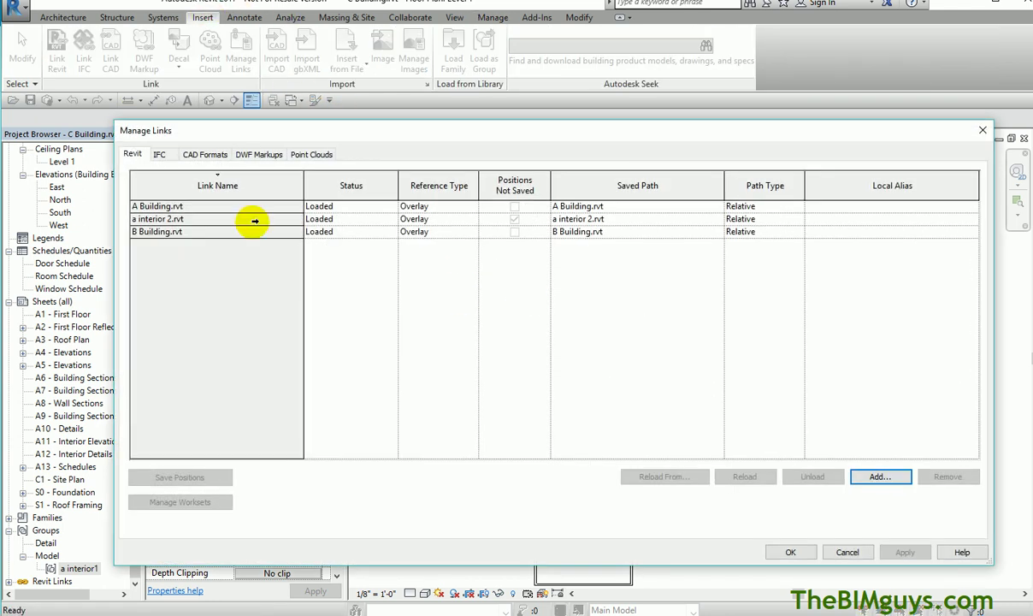
click(255, 221)
click(196, 478)
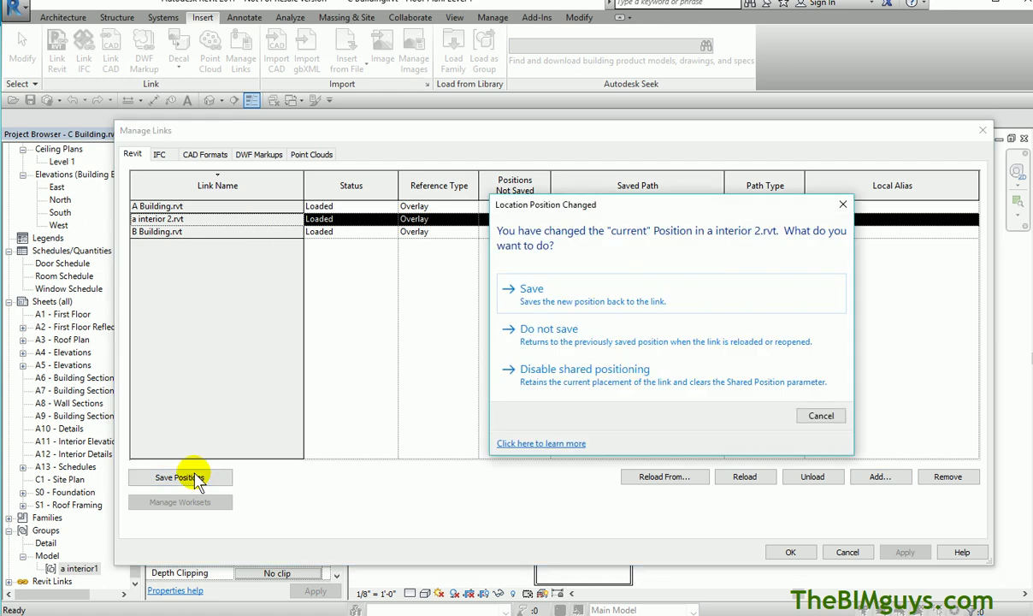
click(534, 286)
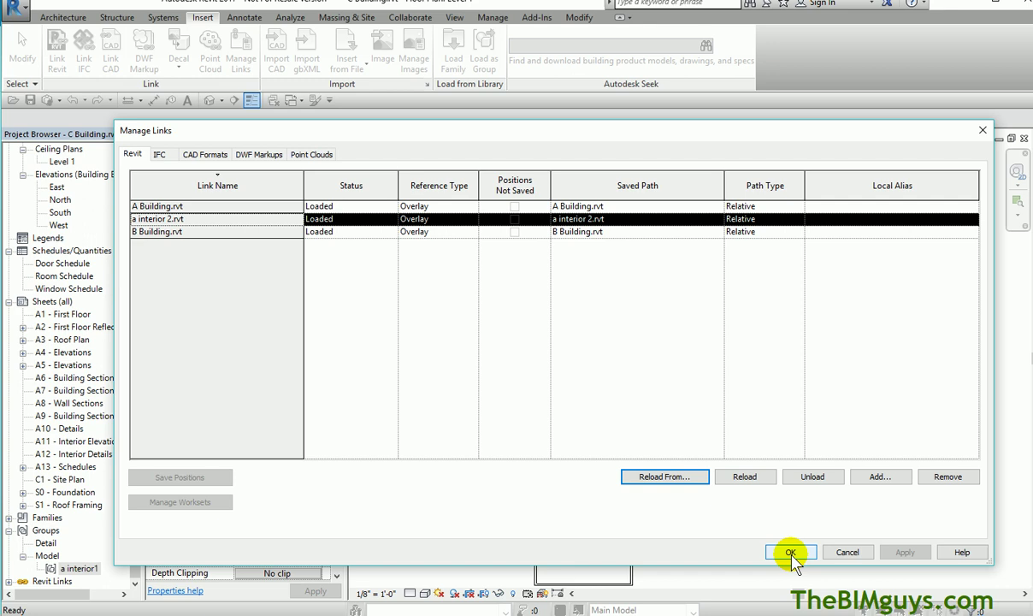
click(791, 552)
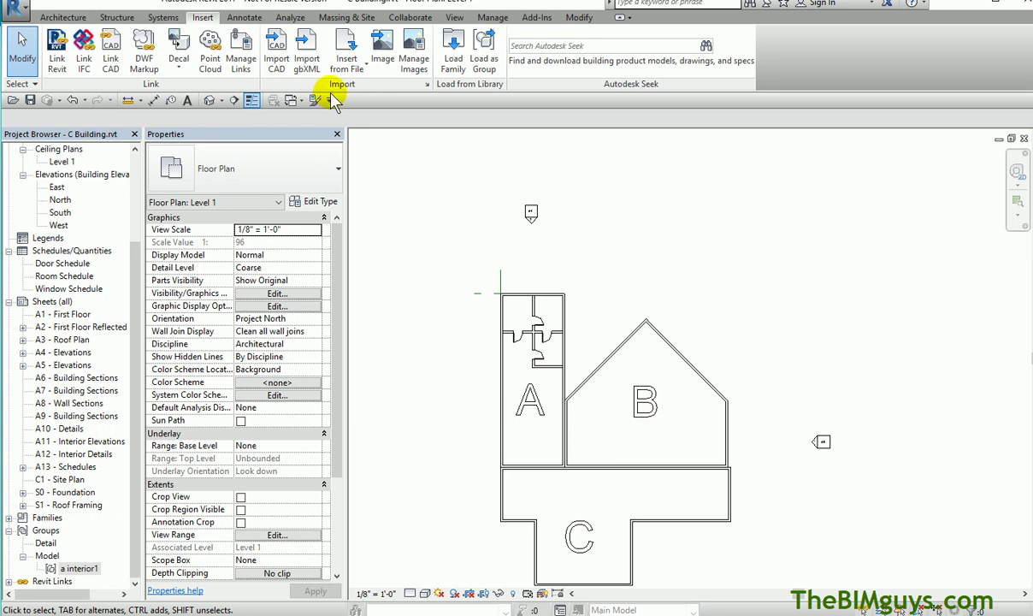
Step: Close C Building saving changes, then open A Building from Recent Files
click(19, 12)
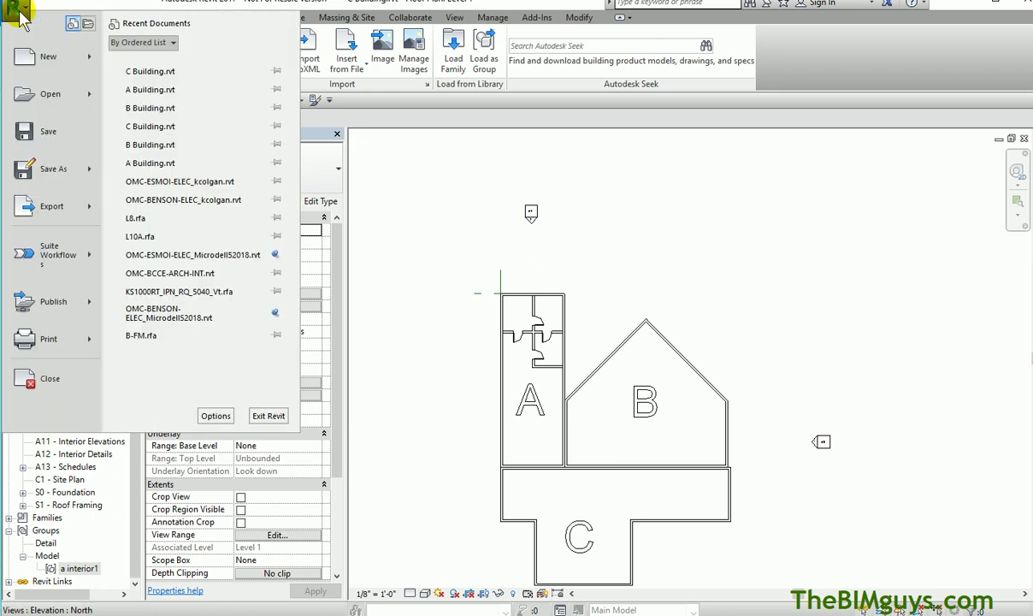
click(51, 378)
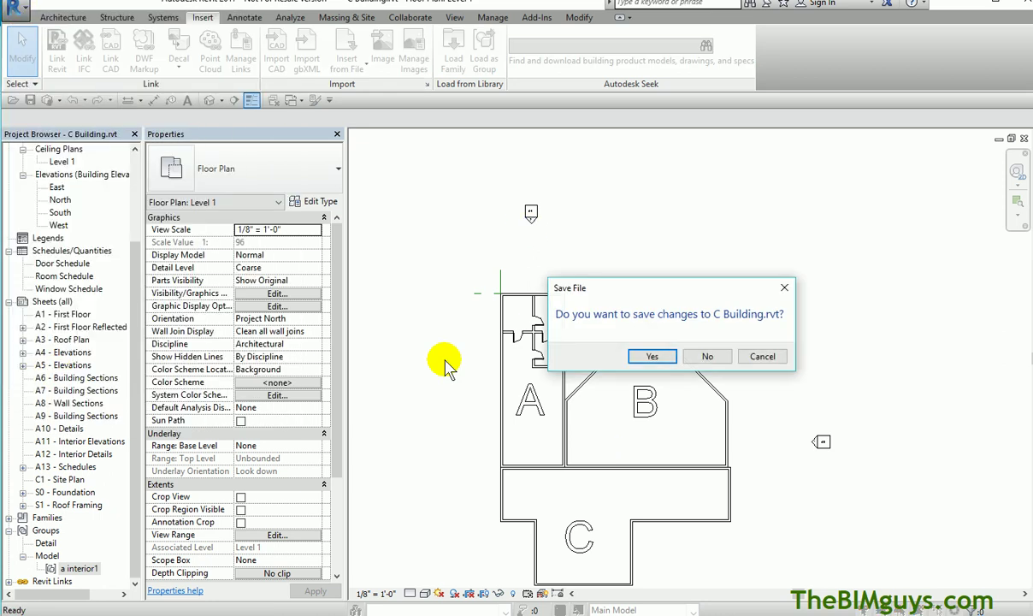
click(654, 356)
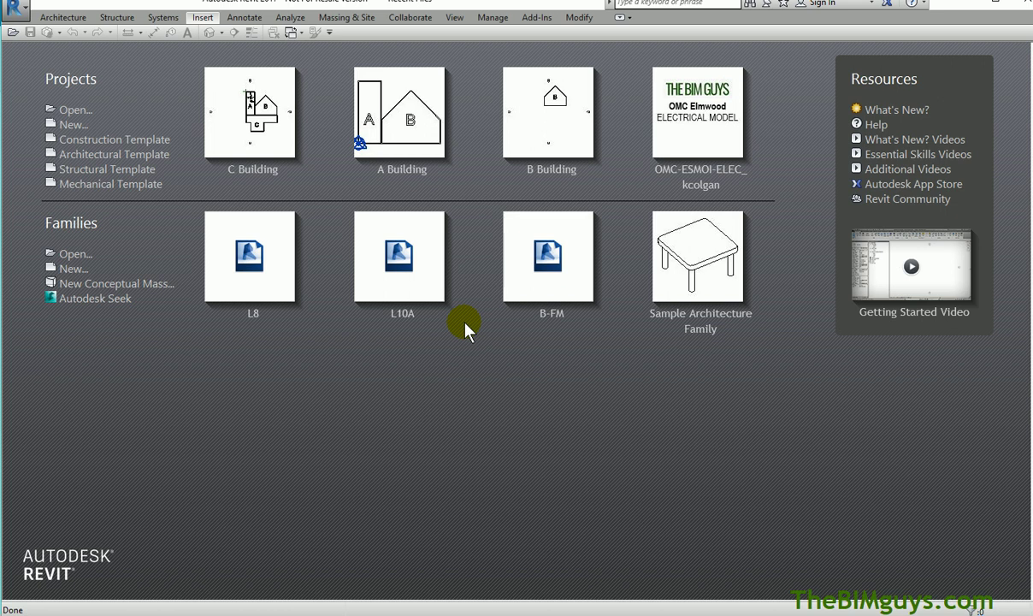
click(374, 120)
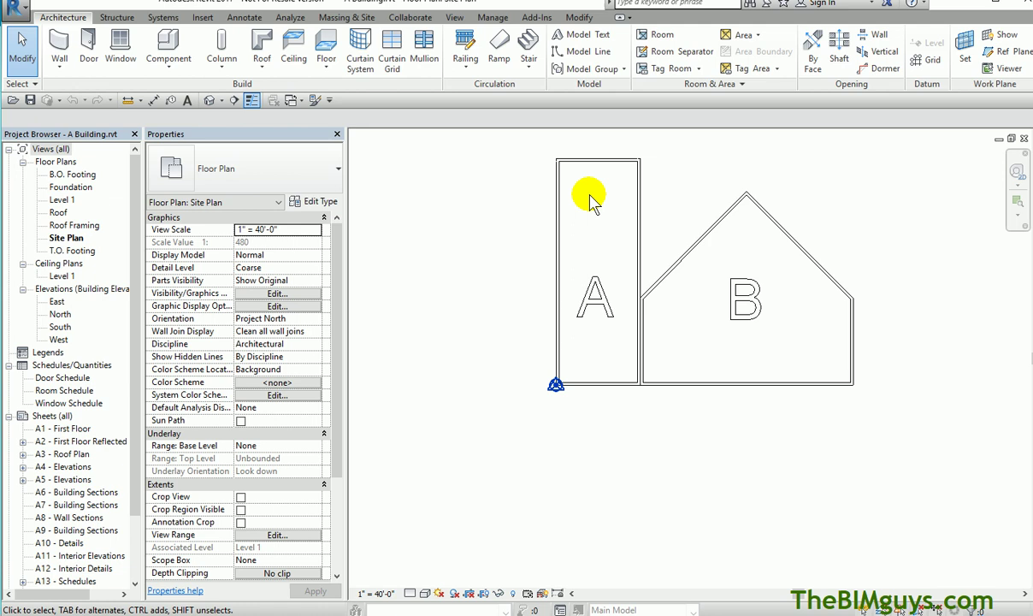
click(203, 18)
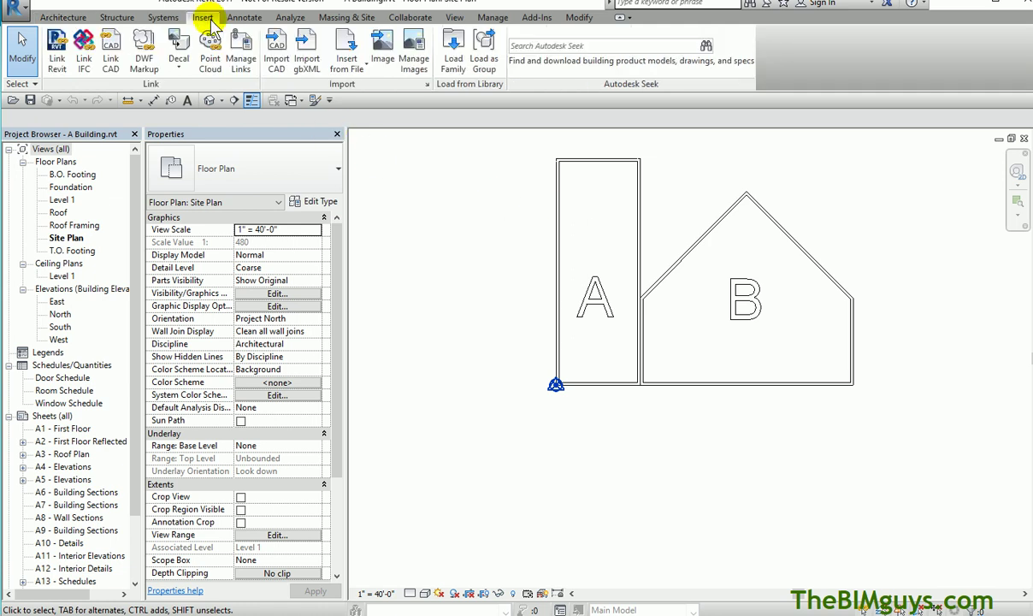
click(57, 47)
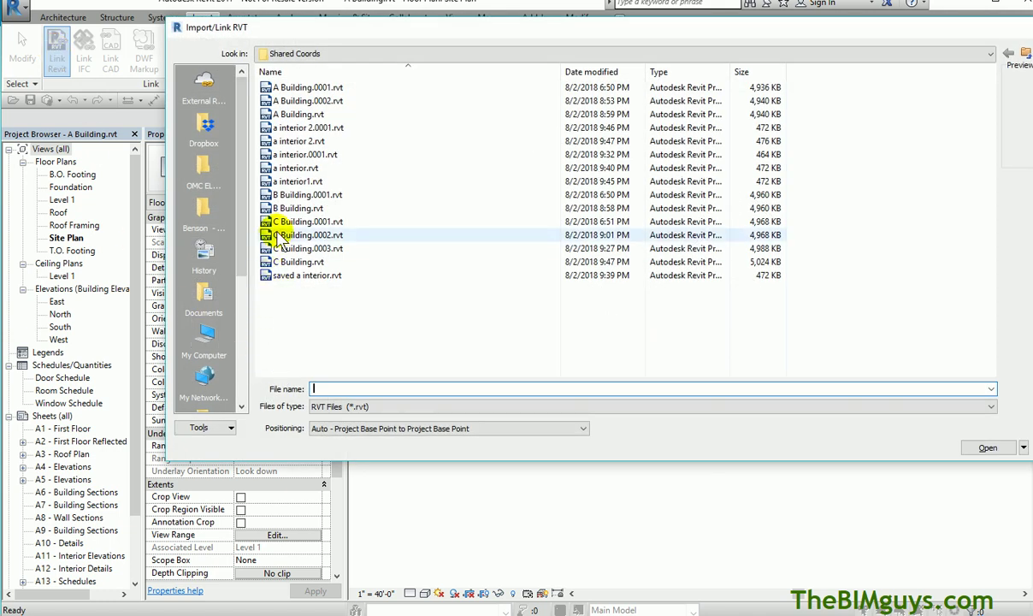
click(295, 141)
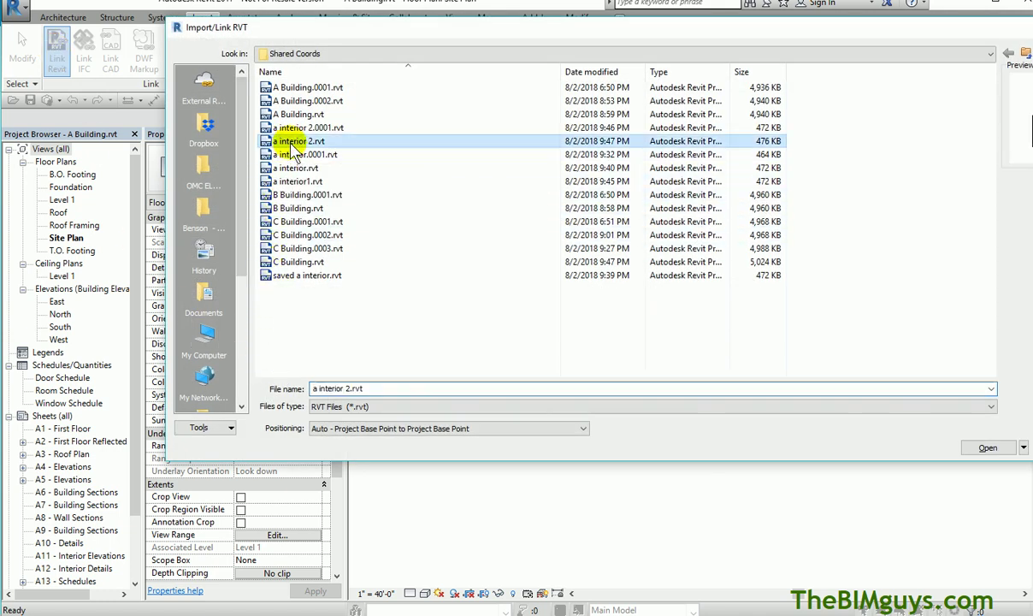
click(499, 429)
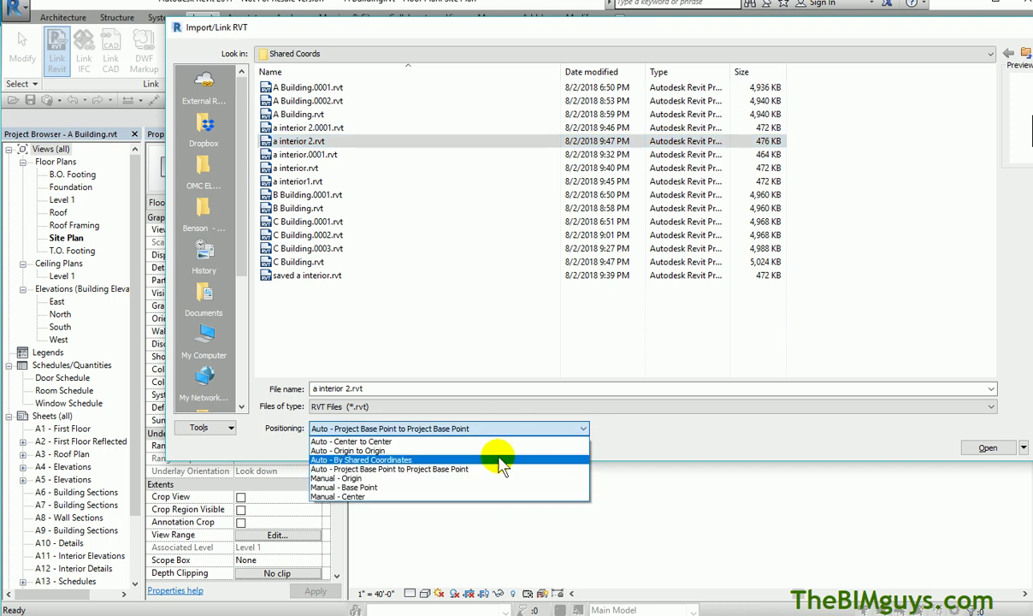
click(500, 462)
click(985, 448)
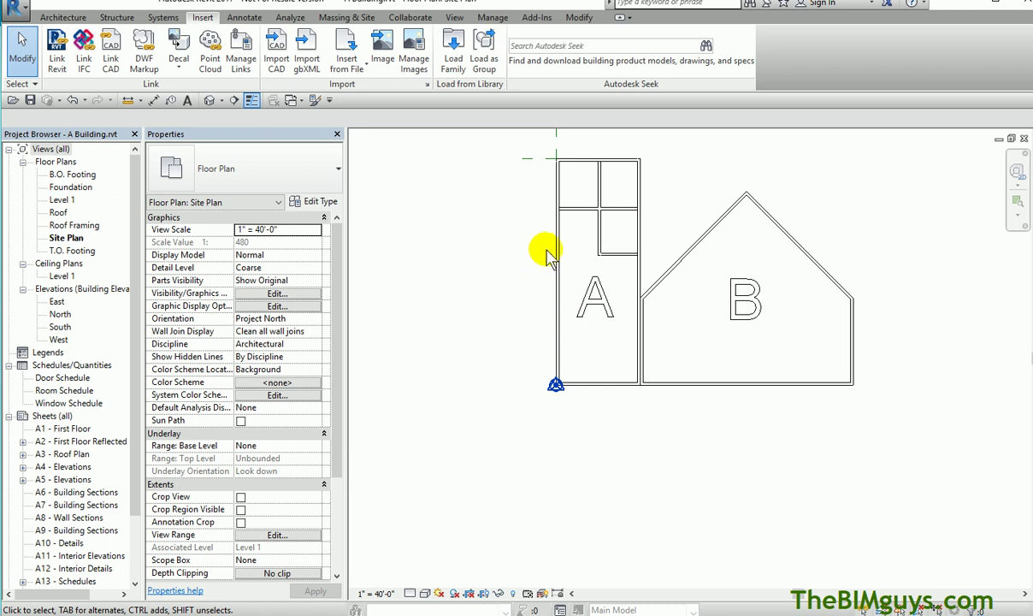
scroll(542, 250, up, 2)
middle_drag(542, 249, 524, 428)
scroll(504, 258, up, 2)
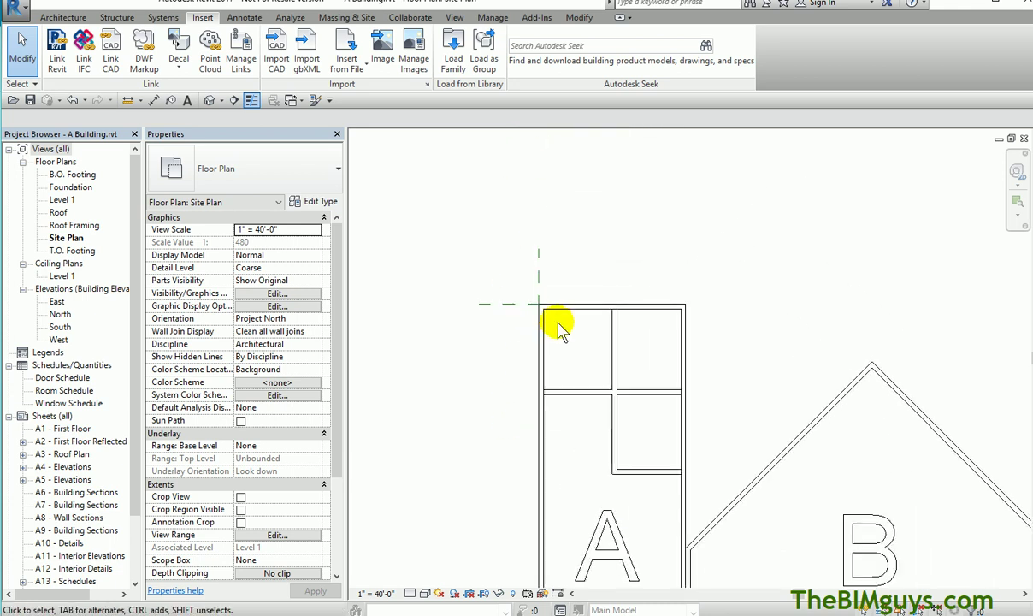
middle_drag(528, 374, 513, 445)
scroll(534, 417, down, 2)
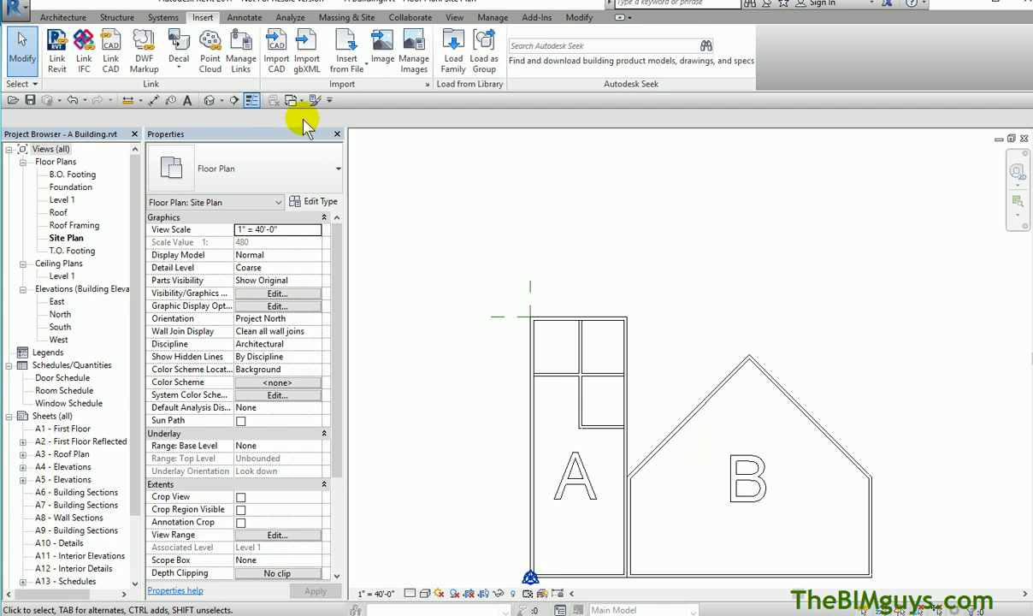
Step: Close the A Building project without saving changes
click(21, 13)
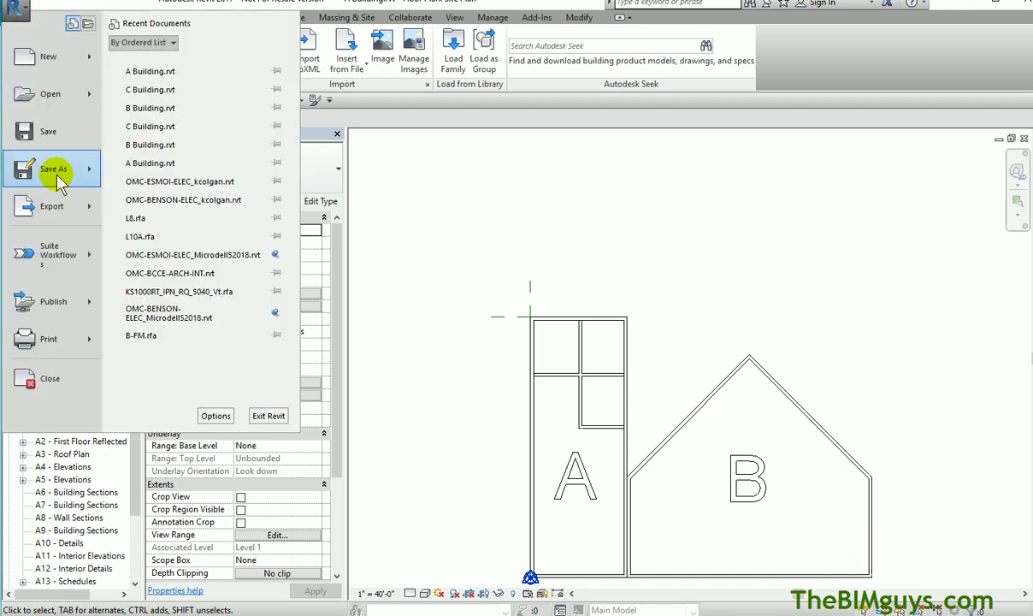
click(79, 372)
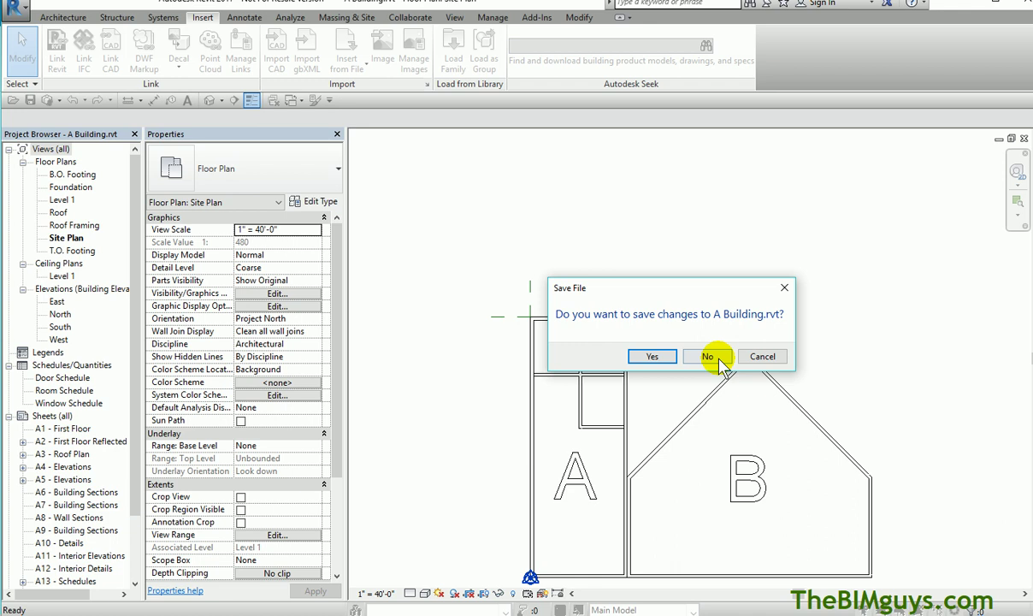
click(709, 356)
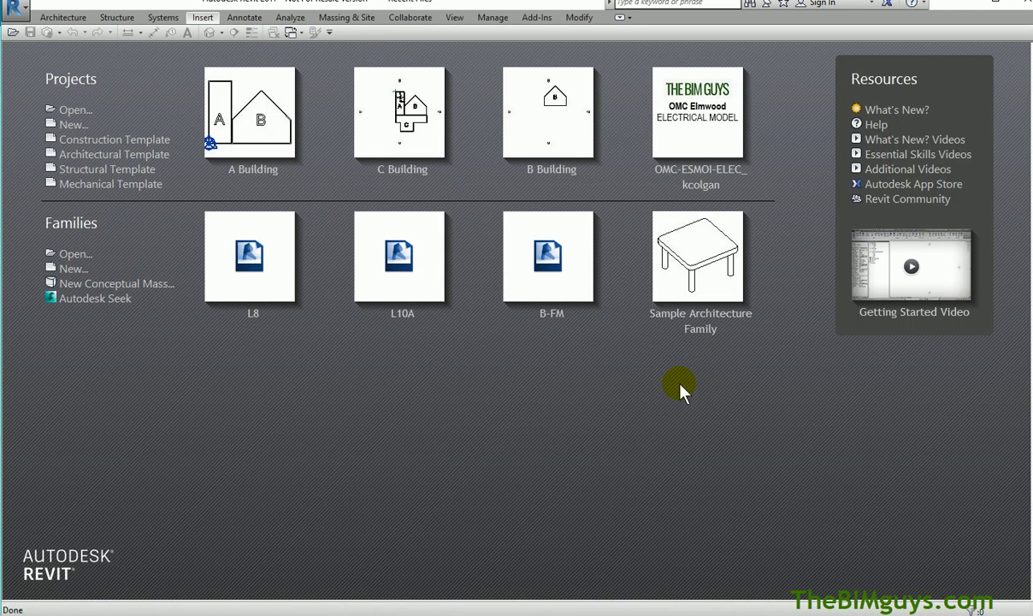
Step: Open a interior 2.rvt and center its interior walls in the view
click(15, 10)
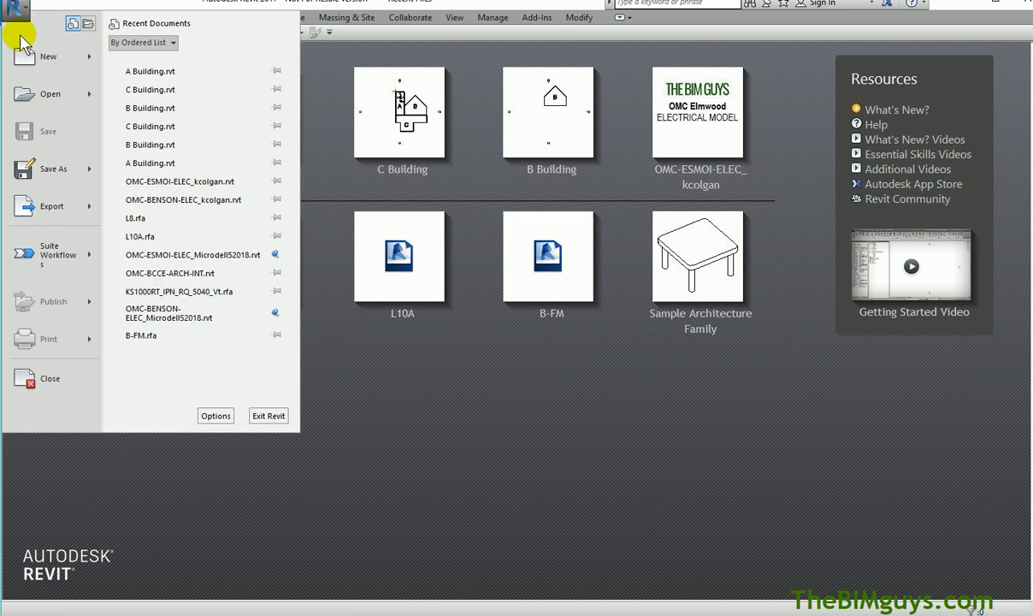
click(44, 94)
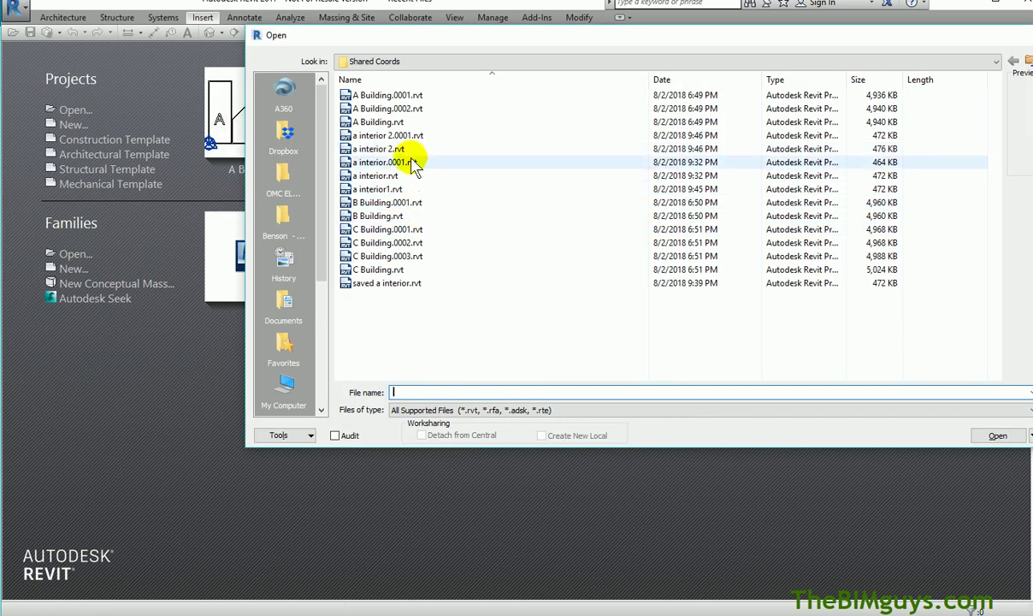
click(409, 149)
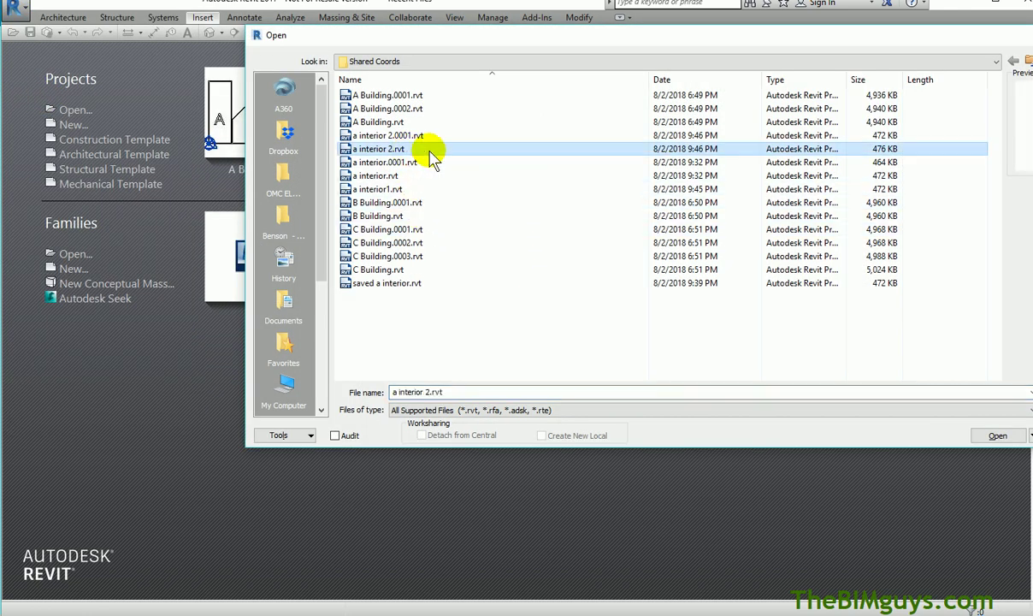
click(999, 436)
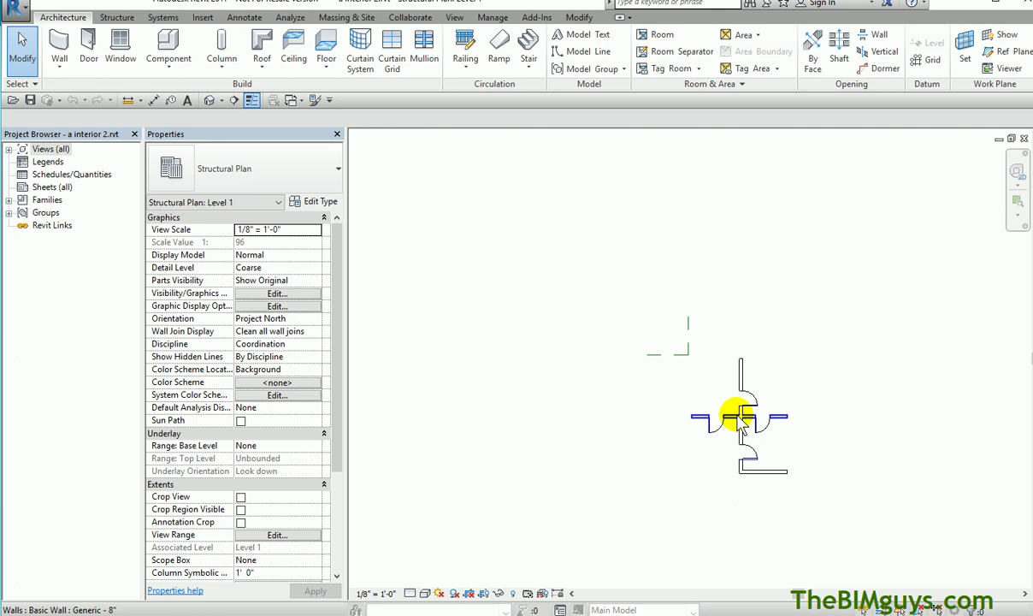
middle_drag(739, 419, 594, 316)
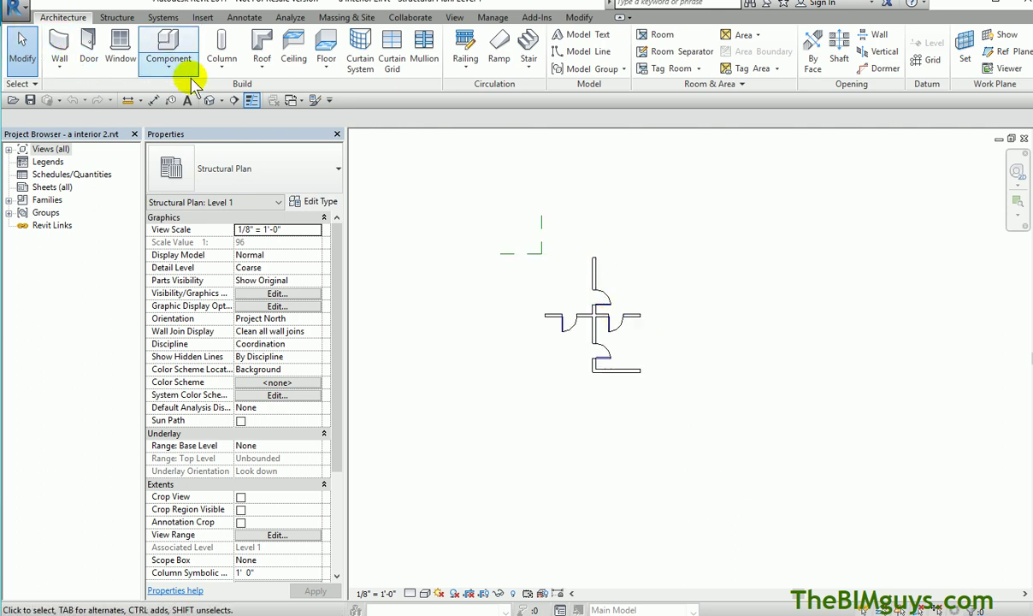
Step: Link A Building.rvt with Auto - By Shared Coordinates positioning, dismissing the nested links warning
click(204, 18)
click(56, 53)
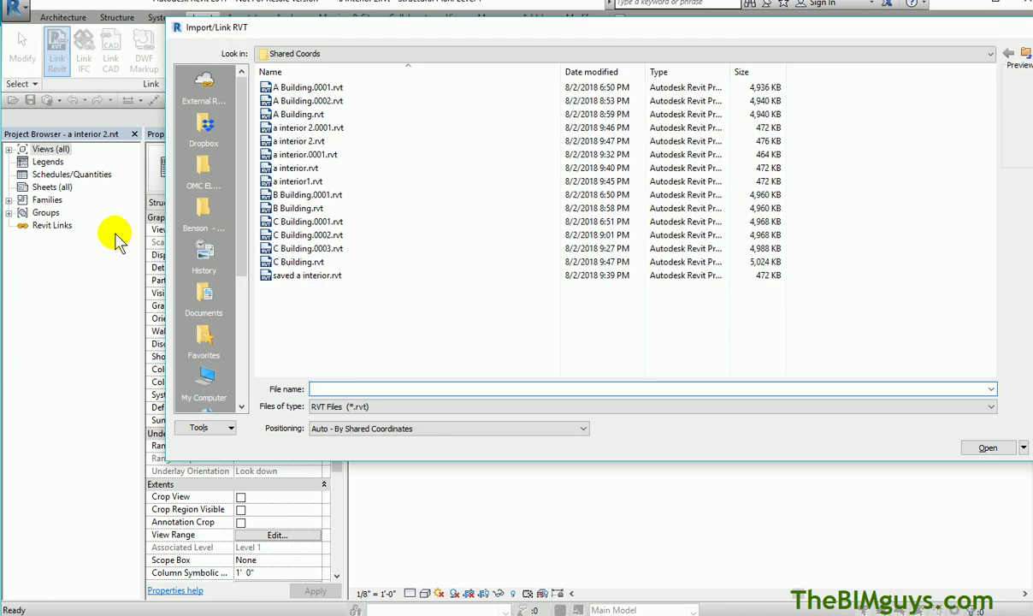
click(327, 114)
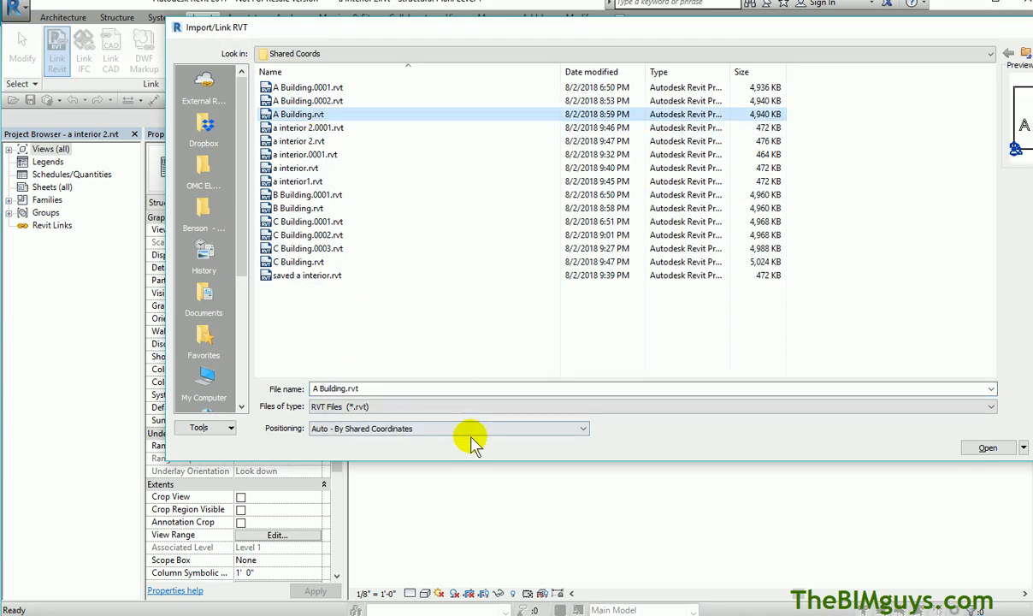
click(982, 446)
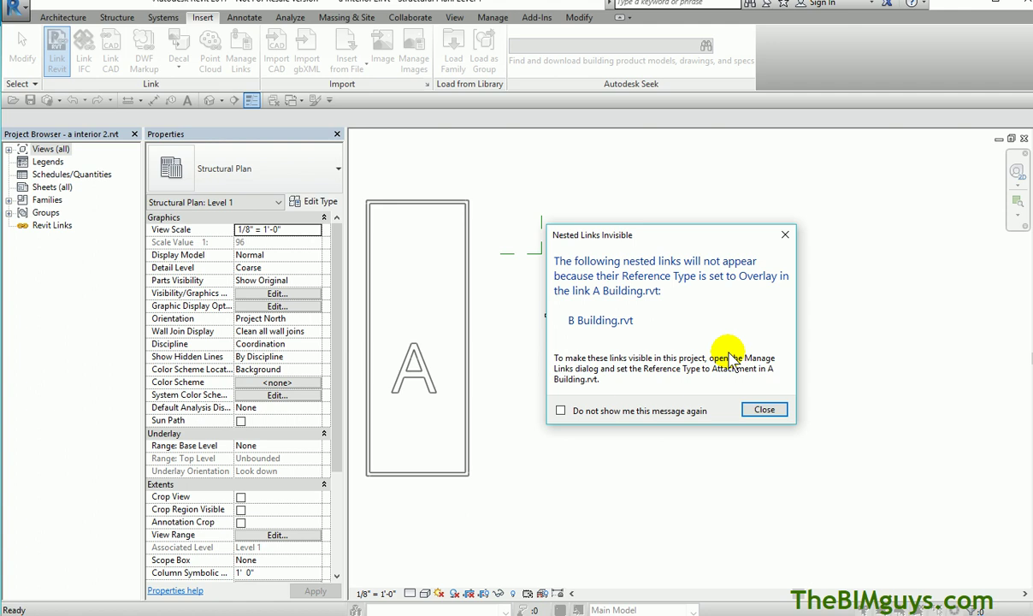
click(764, 410)
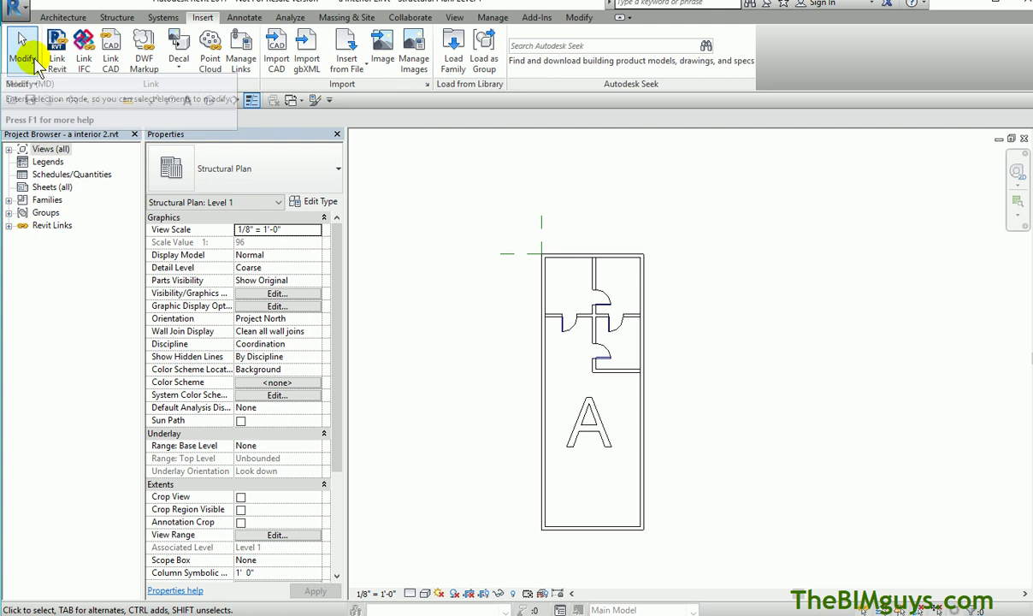
Step: Link B Building.rvt using Auto - By Shared Coordinates, then frame both linked buildings
click(55, 47)
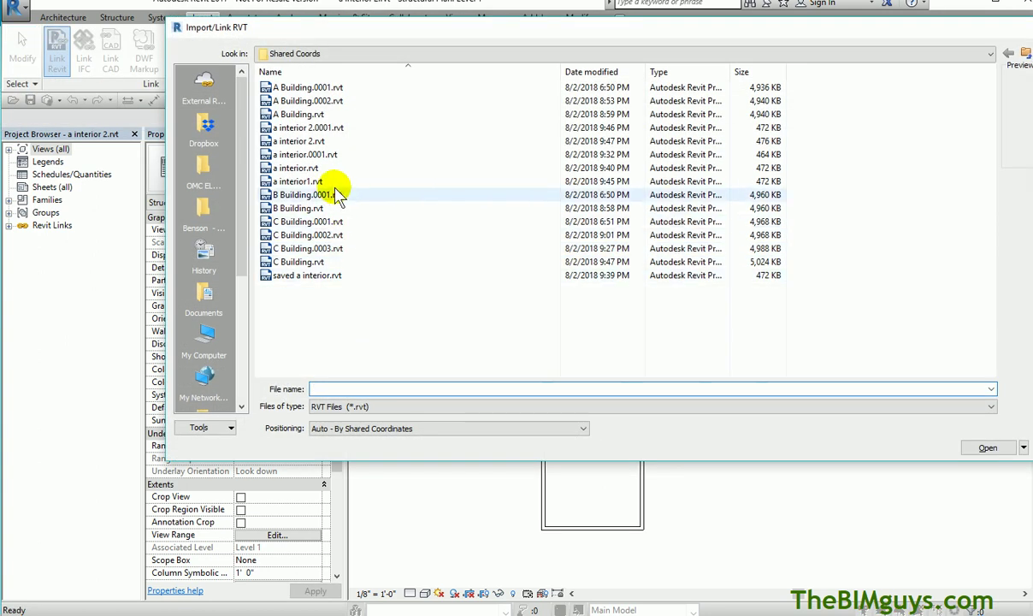
click(330, 208)
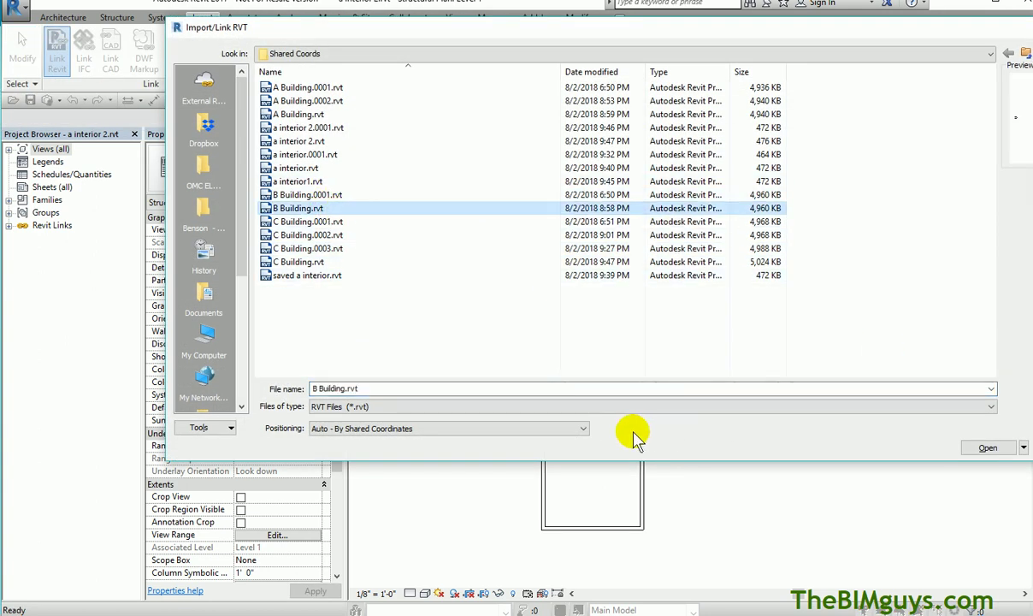
click(988, 448)
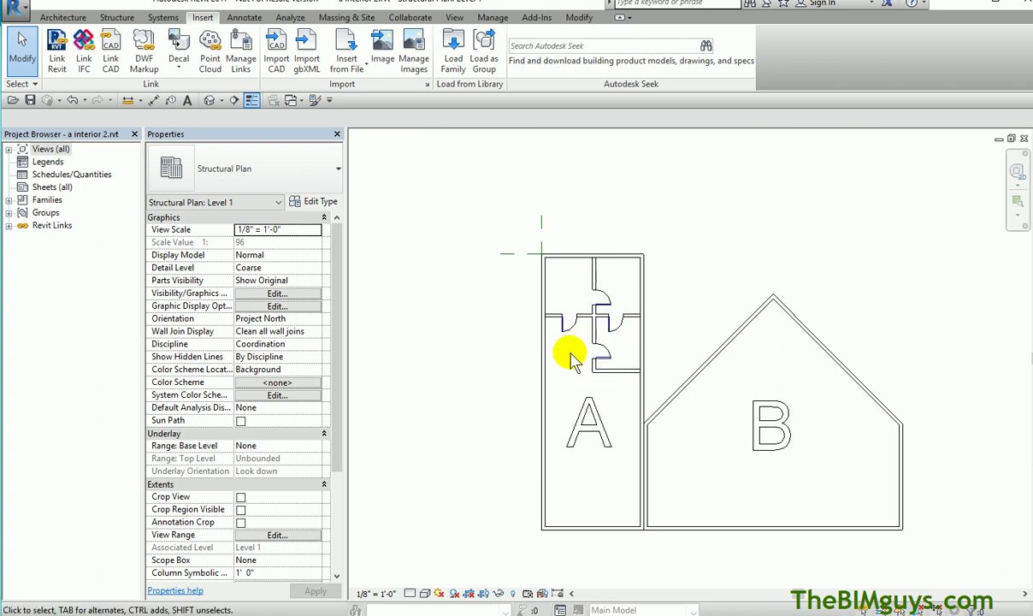
scroll(728, 453, down, 2)
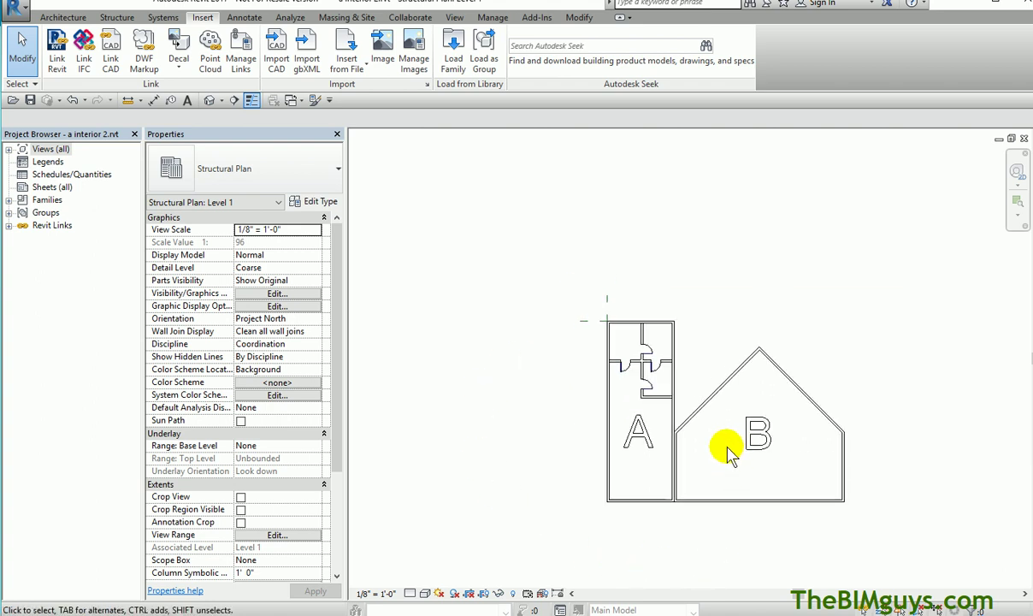
middle_drag(729, 451, 645, 329)
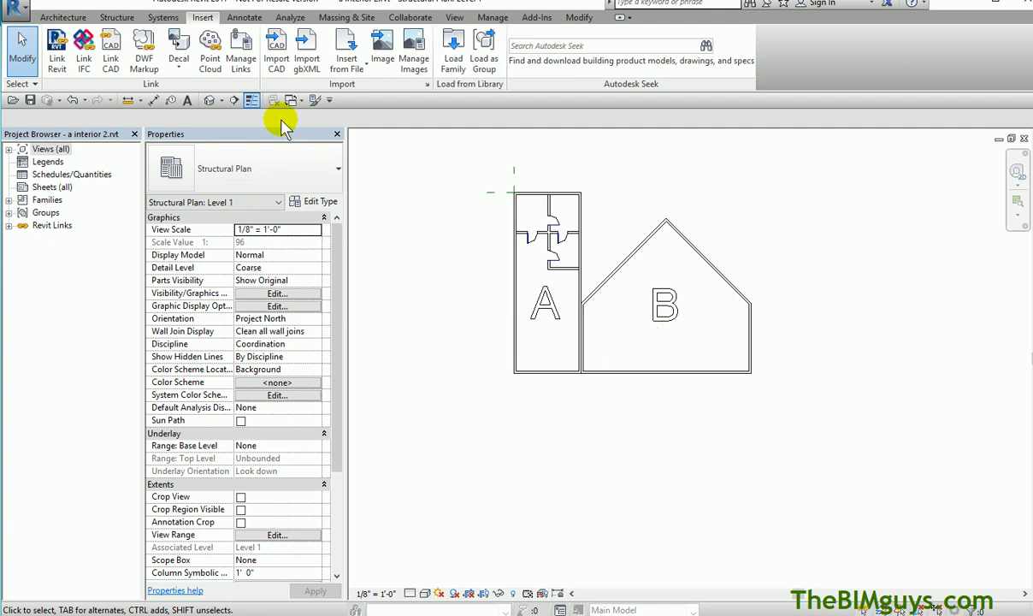
Step: Add C Building.rvt through Manage Links, dismissing the nested links warning, and recentre the plan
click(240, 56)
click(878, 477)
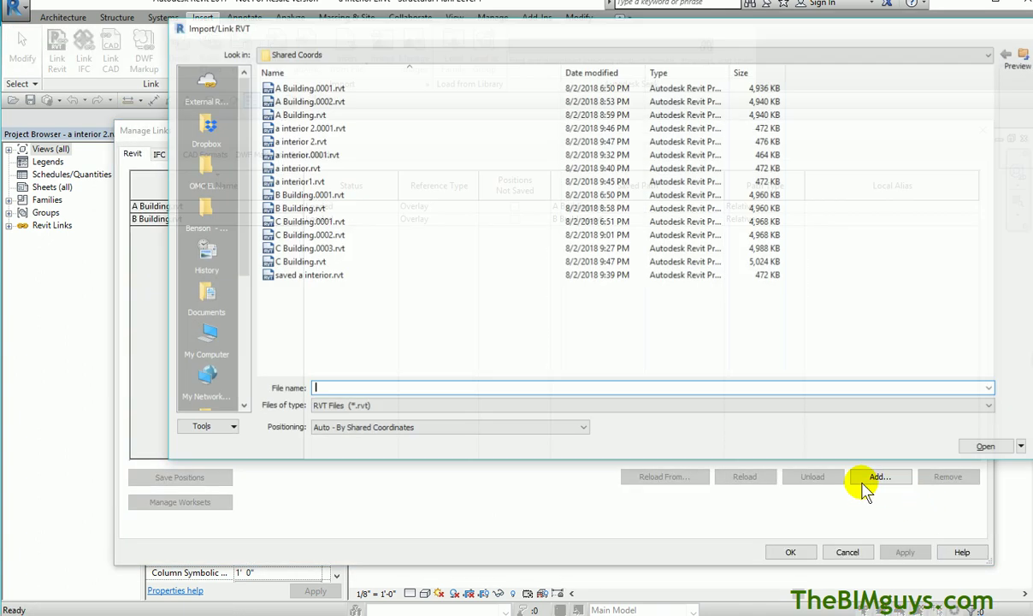
click(389, 261)
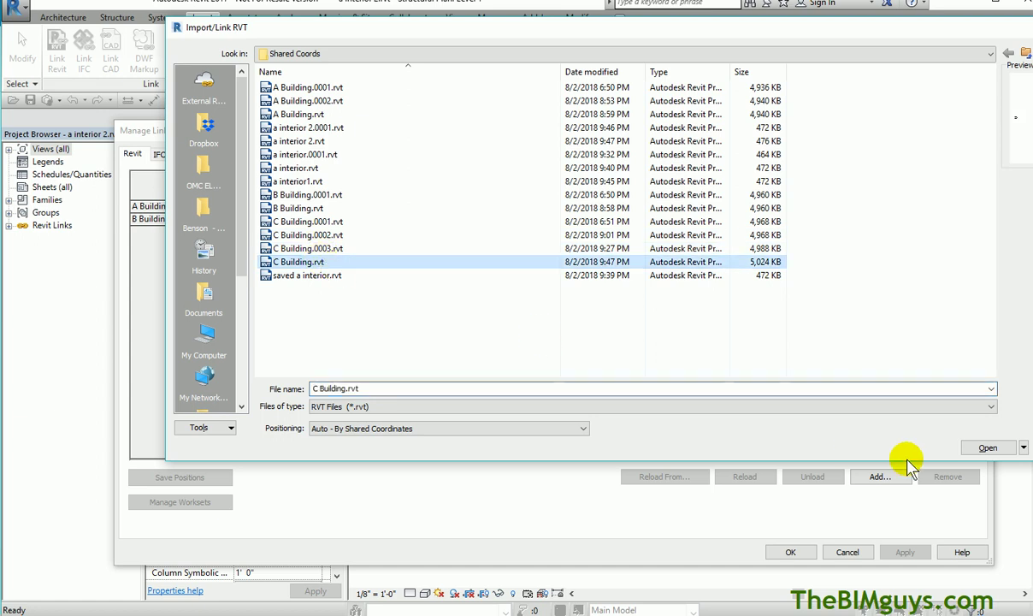
click(984, 447)
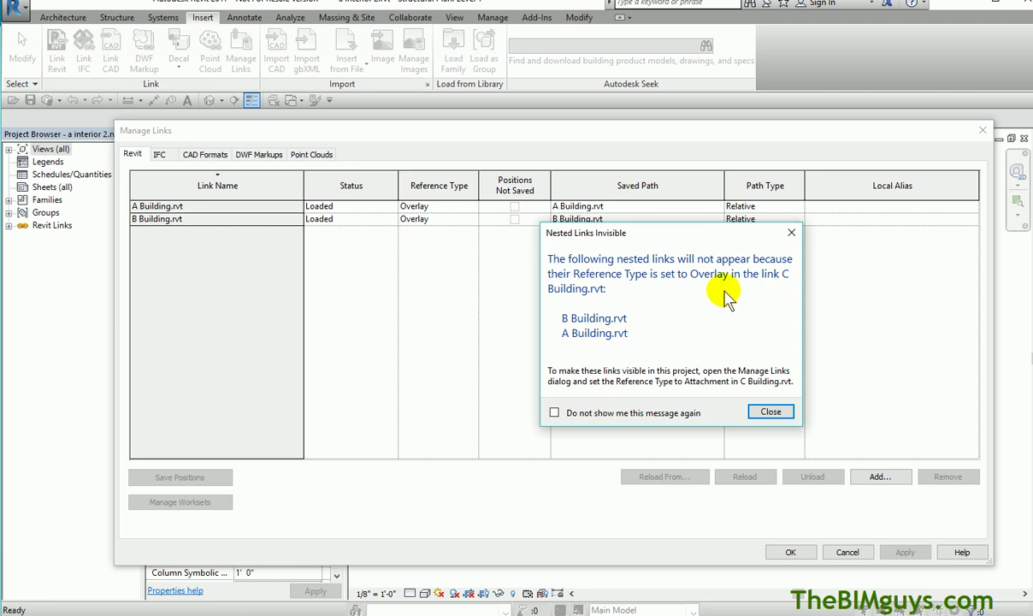
click(765, 412)
click(791, 551)
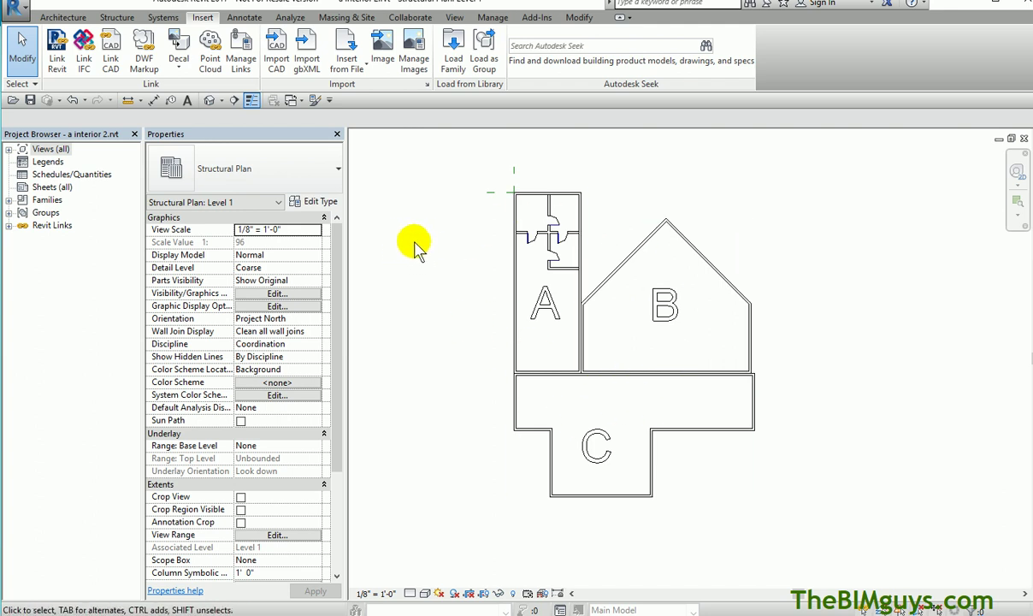
scroll(419, 244, up, 2)
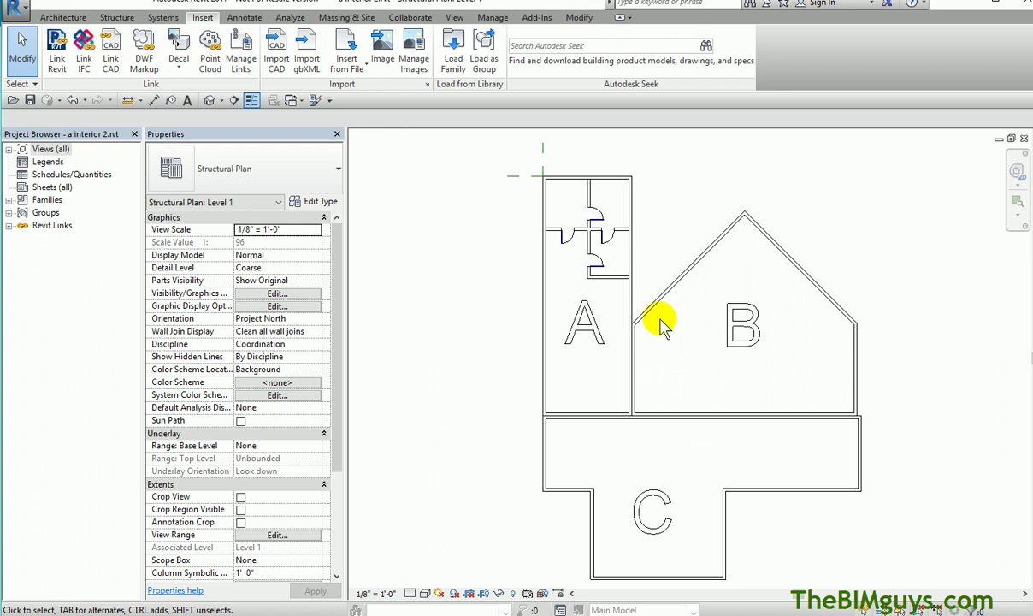
scroll(613, 374, down, 2)
middle_drag(614, 359, 564, 324)
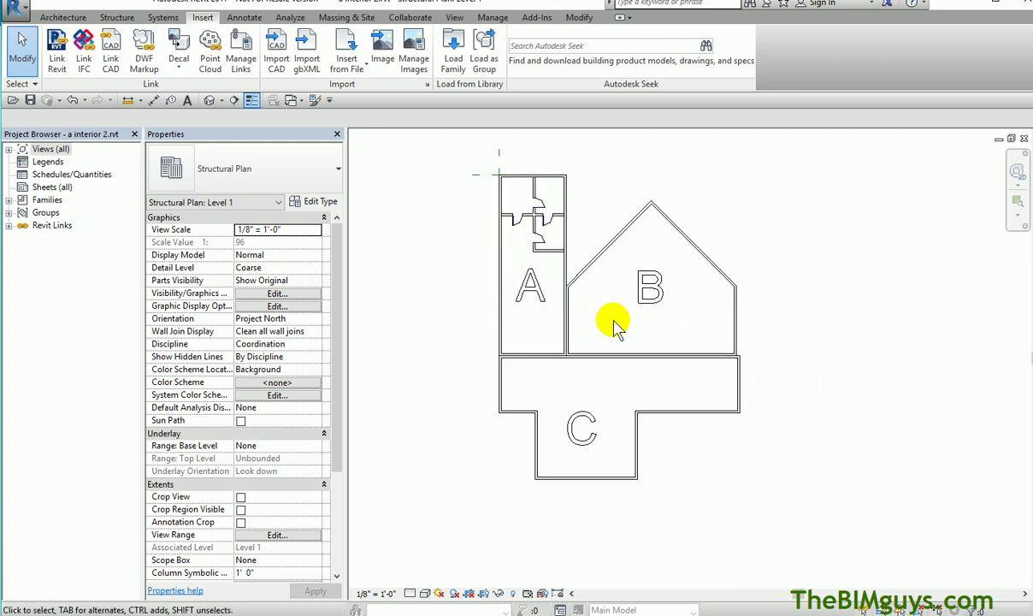